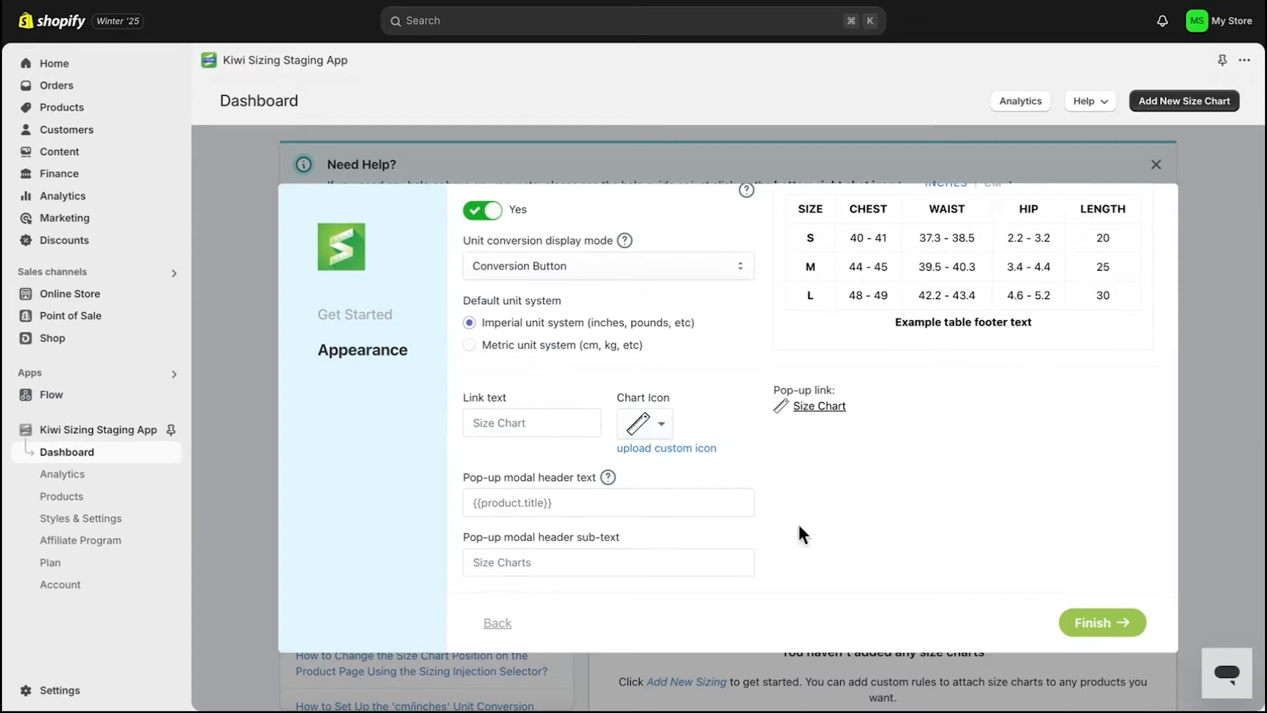
- Finish the app's appearance setup wizard and return to the dashboard
click(1132, 631)
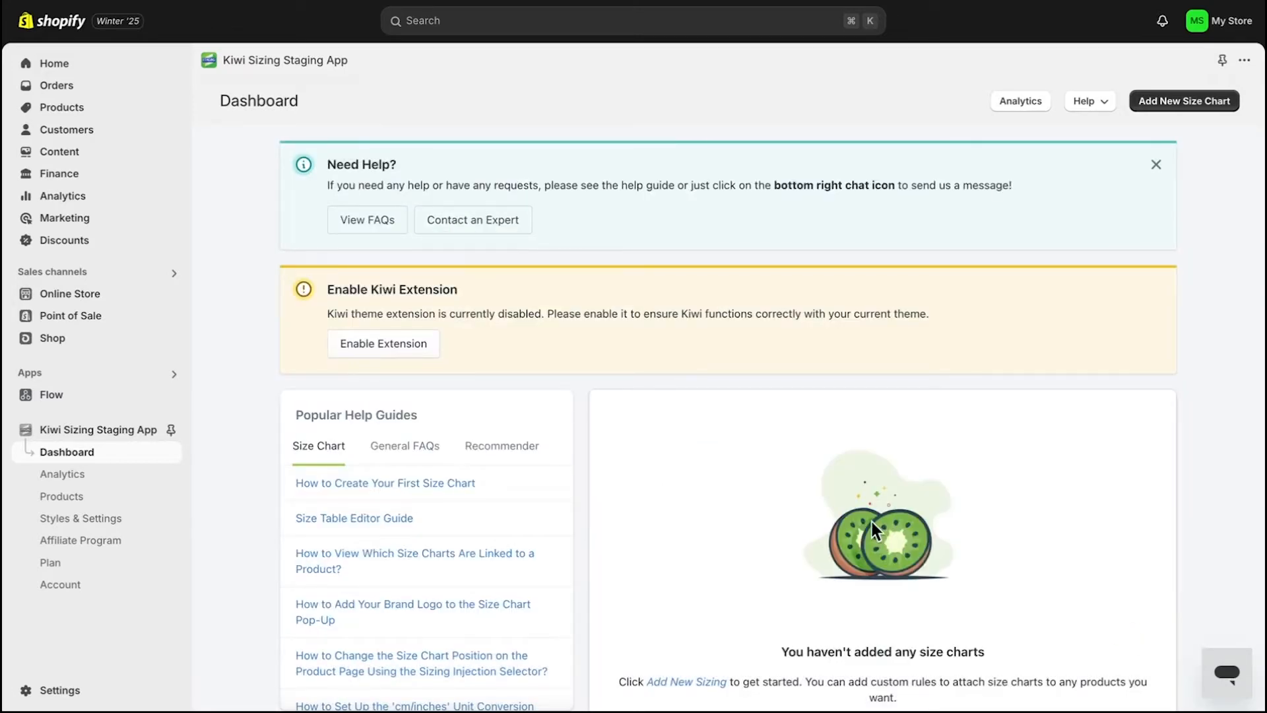
scroll(872, 526, down, 3)
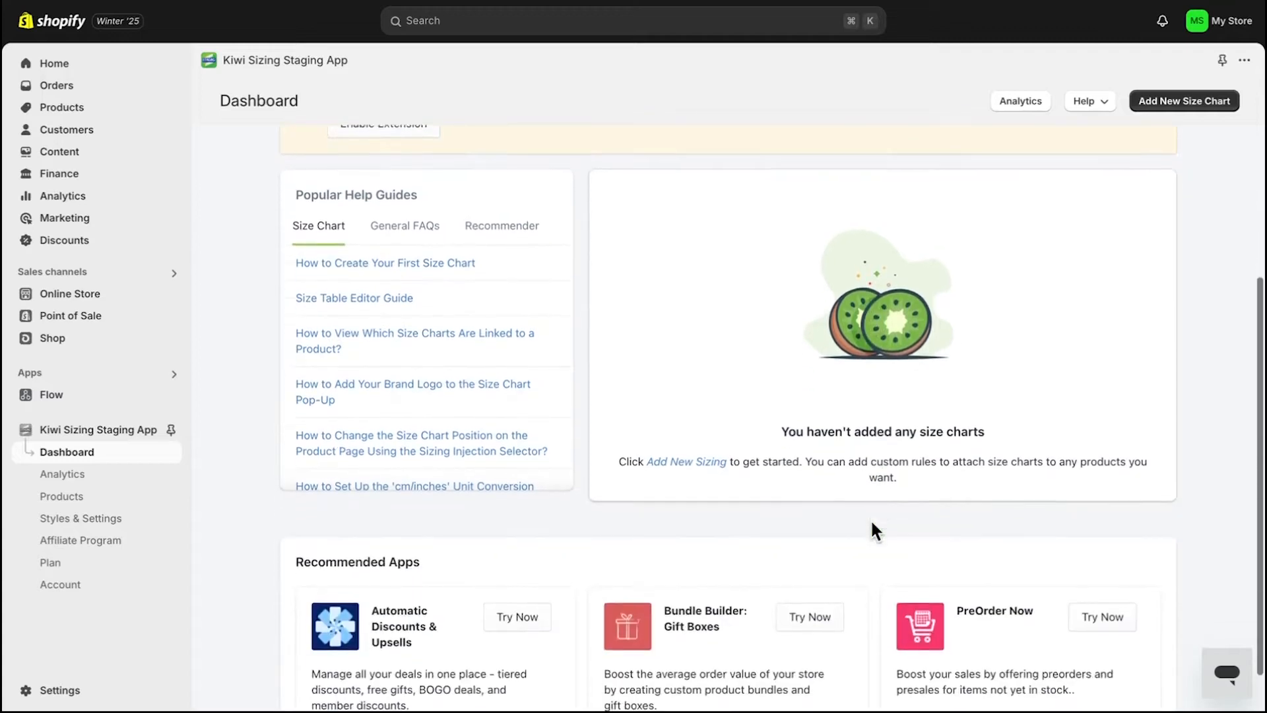
scroll(872, 526, up, 2)
scroll(871, 522, up, 1)
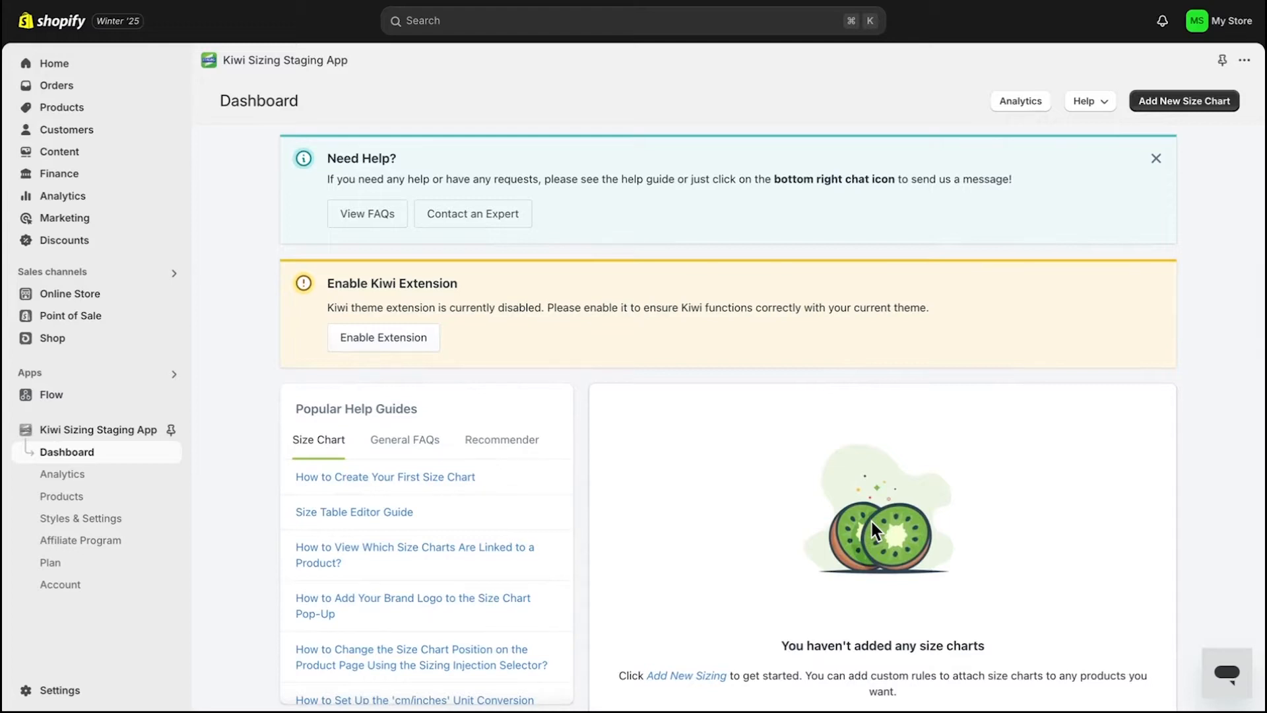
- Enable the Kiwi theme extension on the product template and save the theme
click(426, 345)
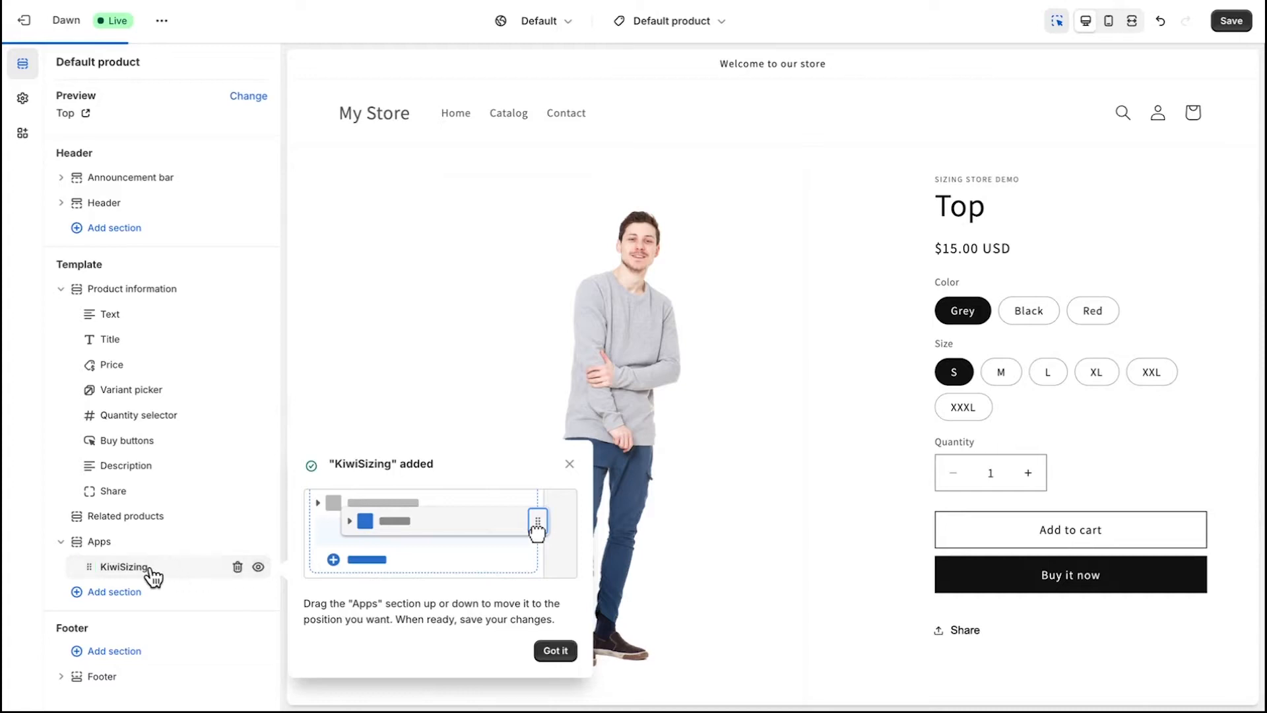
click(1241, 21)
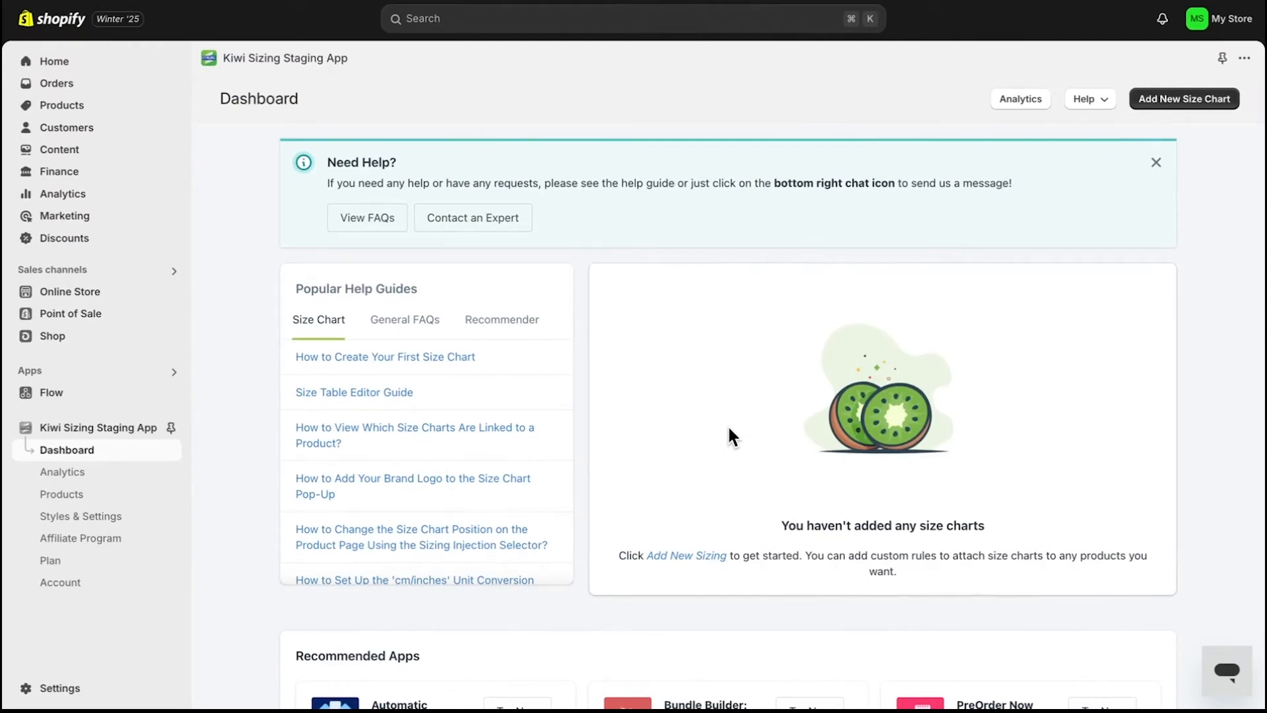
- Start a new size chart, choosing to build it from scratch instead of a template or import
click(1178, 107)
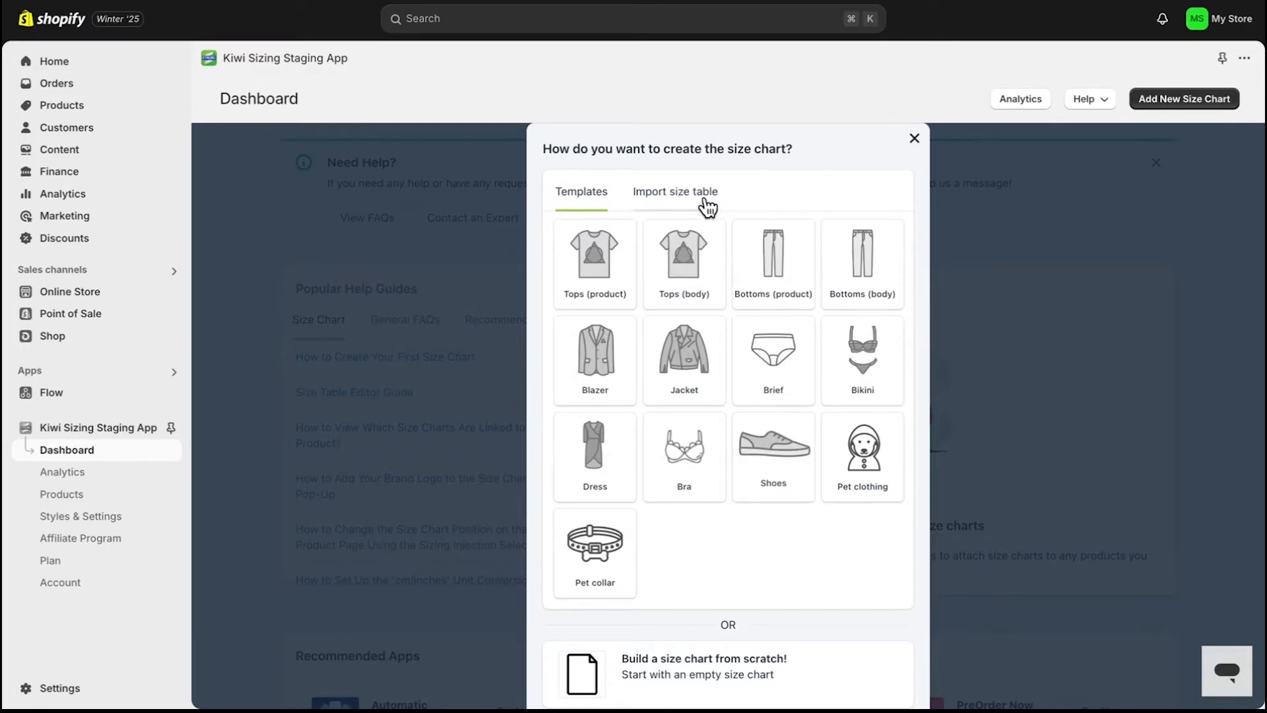
click(708, 208)
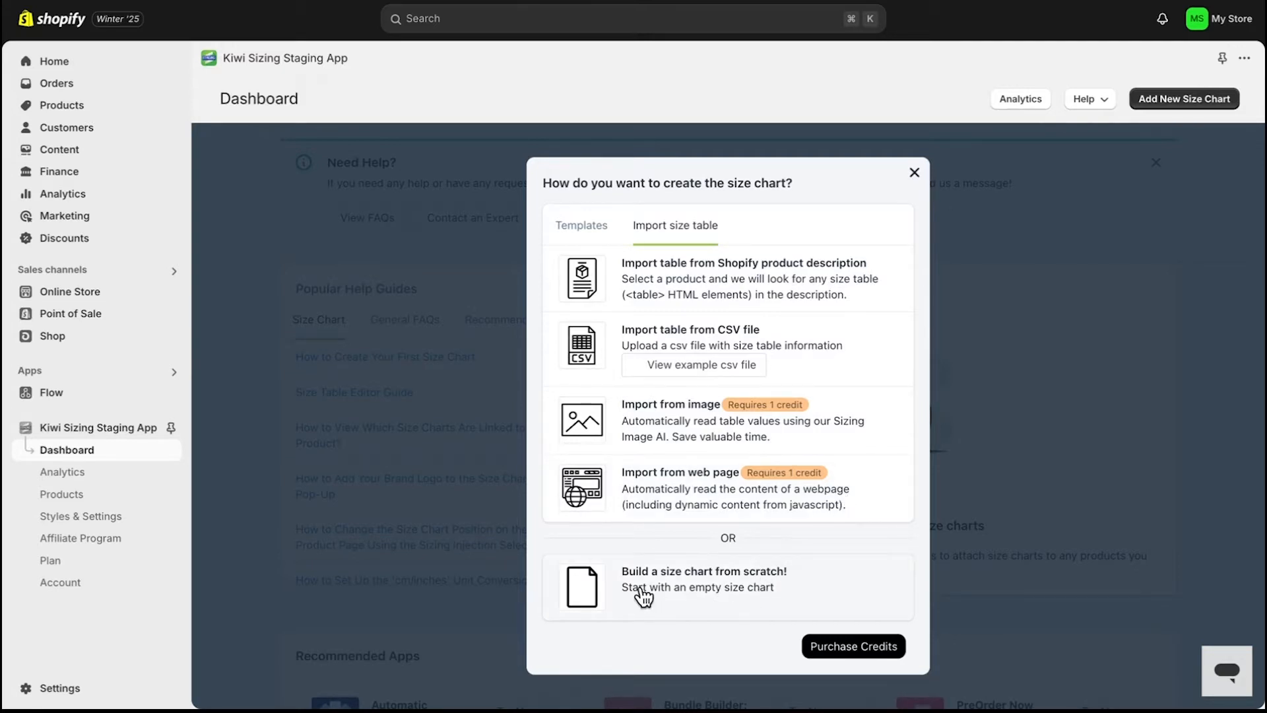
click(644, 596)
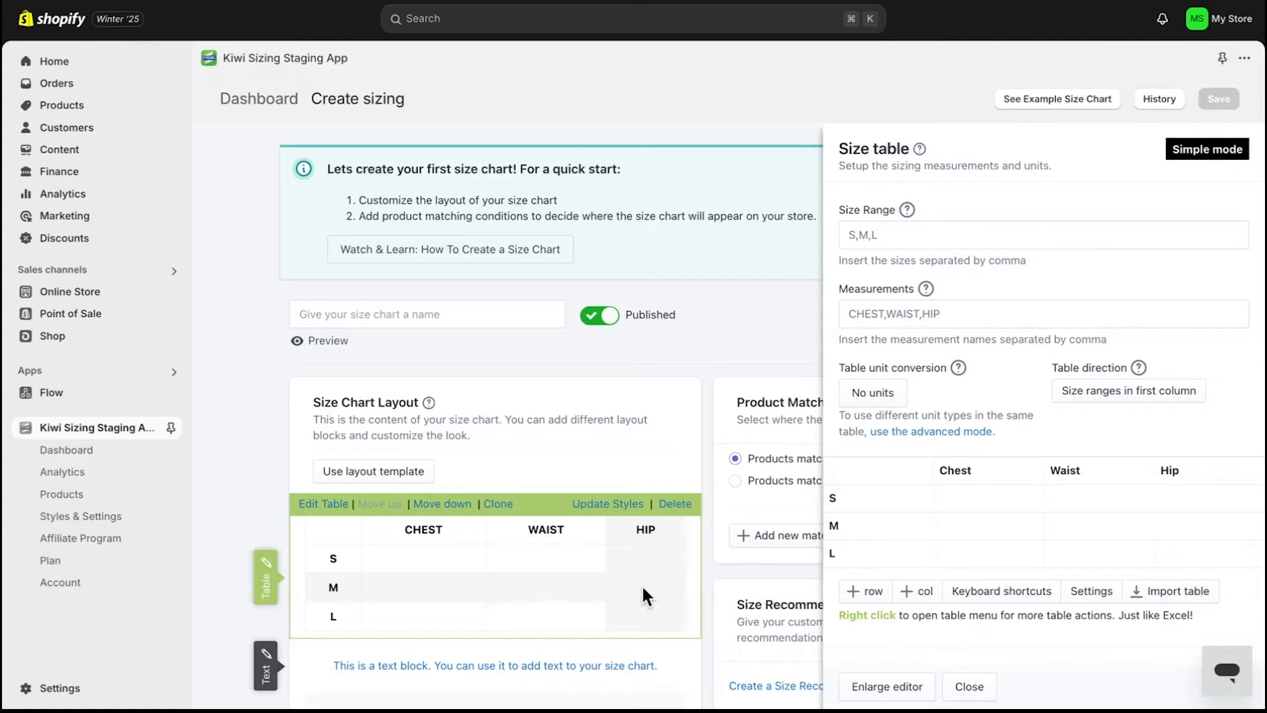
- Examine the default size chart layout blocks and close the size table editor
scroll(623, 443, down, 3)
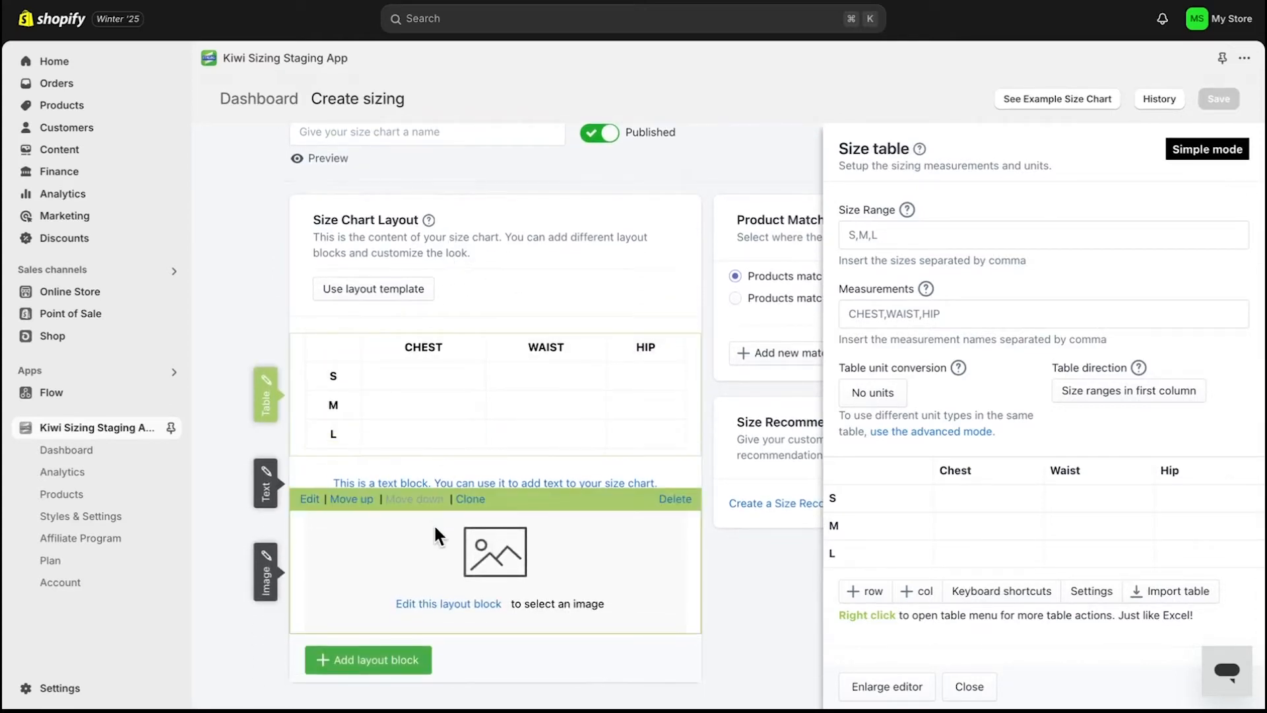
scroll(581, 518, up, 2)
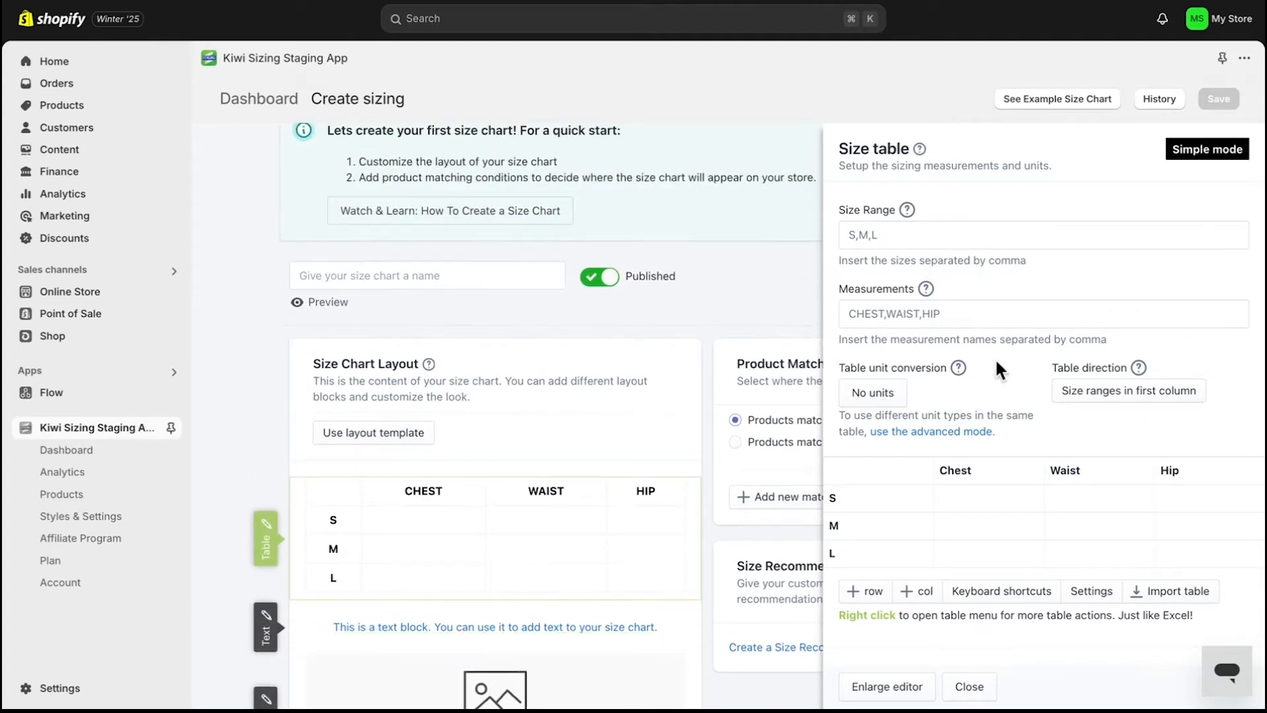
scroll(998, 363, down, 3)
scroll(1000, 369, up, 3)
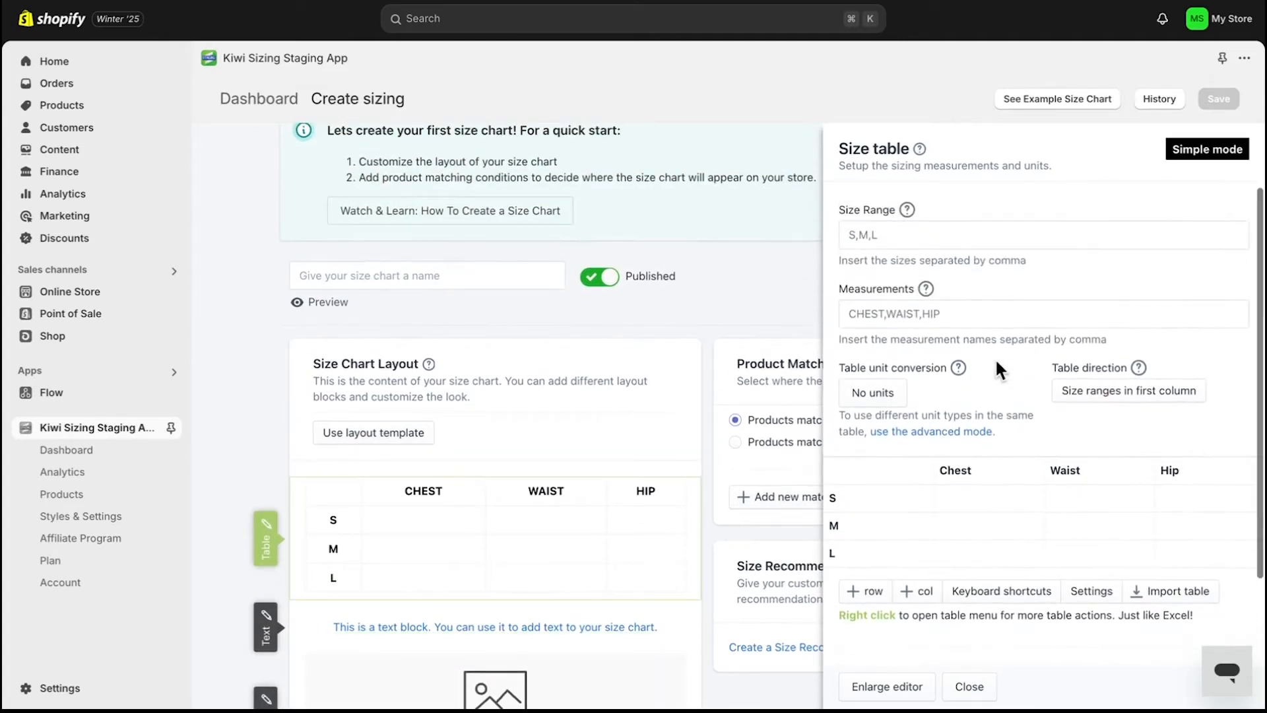
click(970, 684)
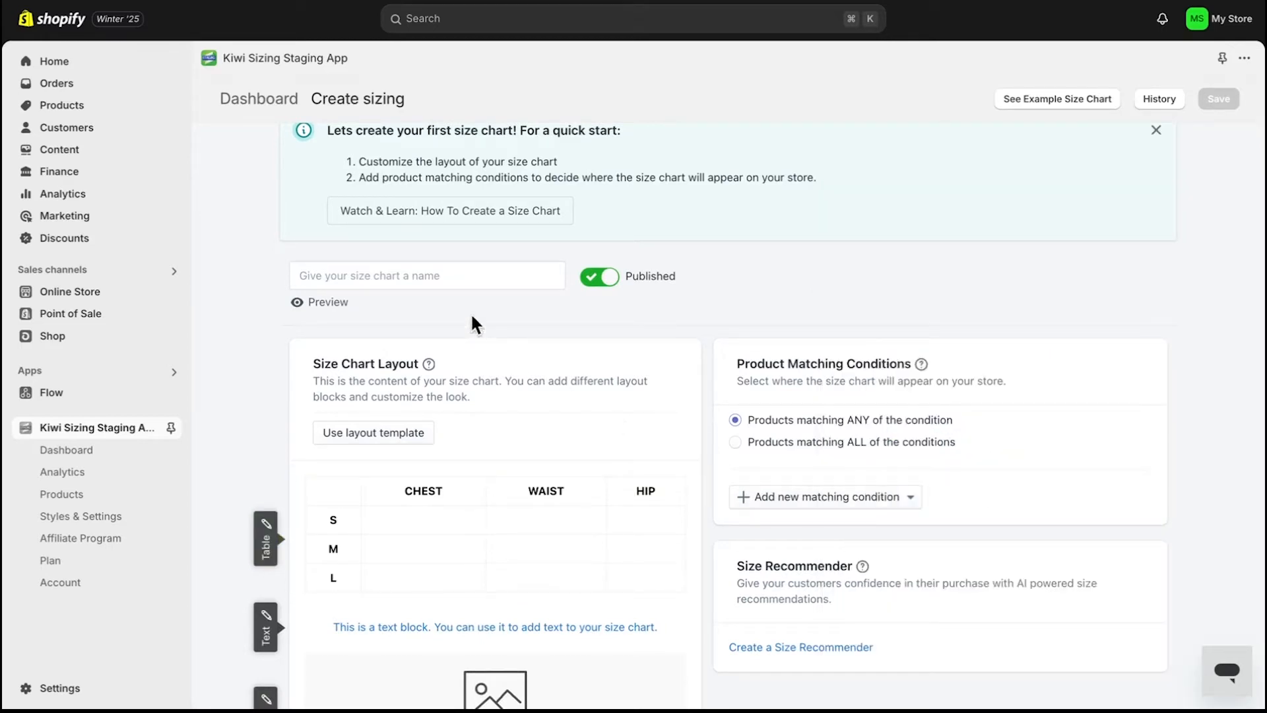
- Name the size chart "First size chart"
click(447, 275)
text(First siz)
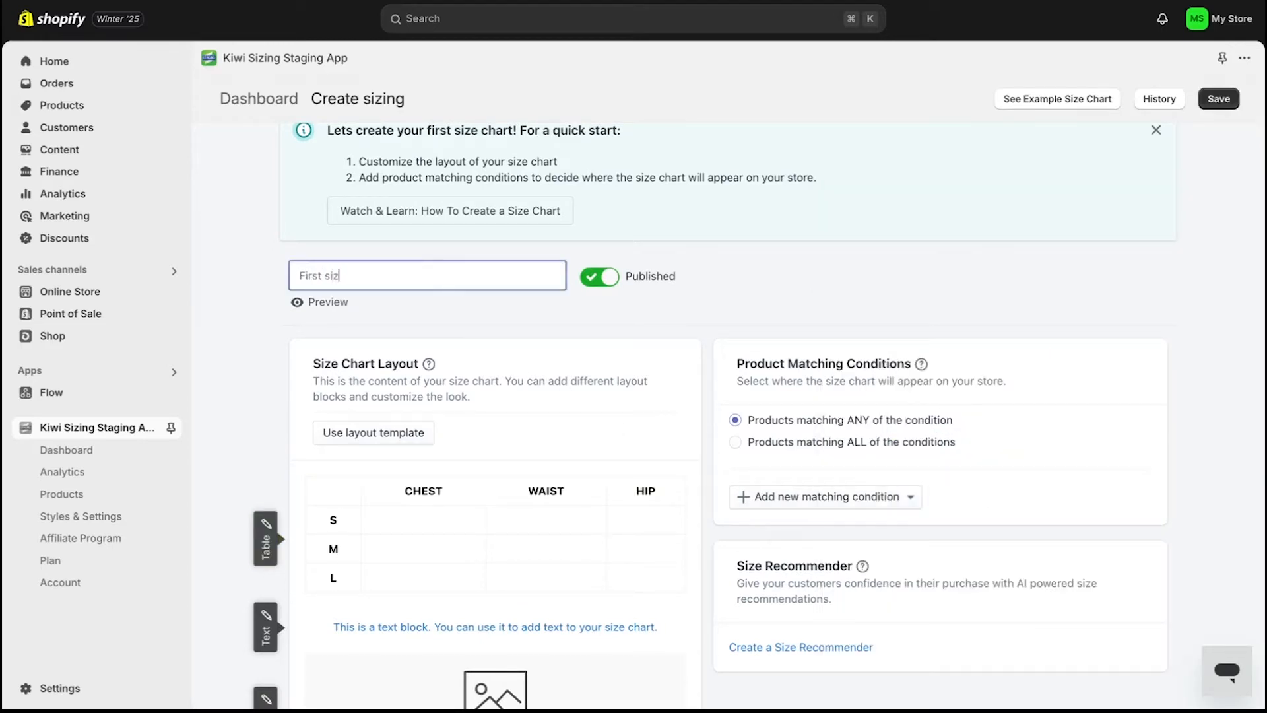
text(e chart)
click(509, 310)
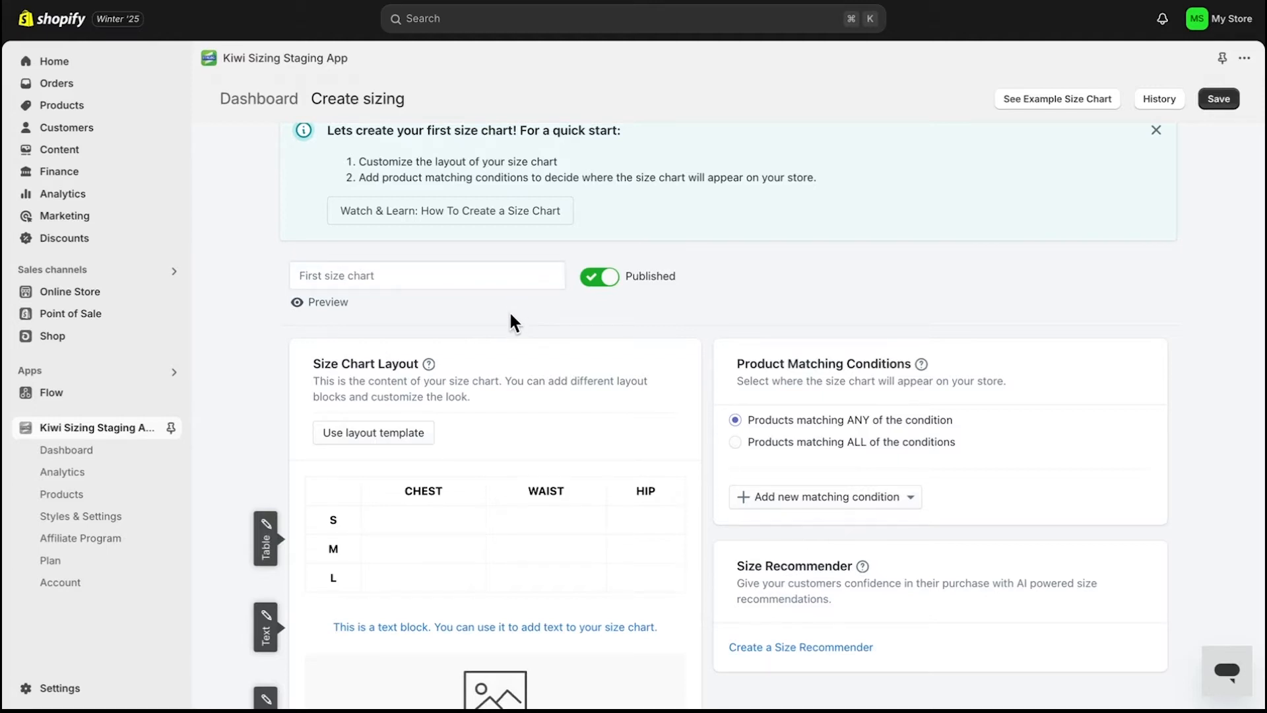
- Open the text block and then the image block for editing
scroll(715, 495, down, 2)
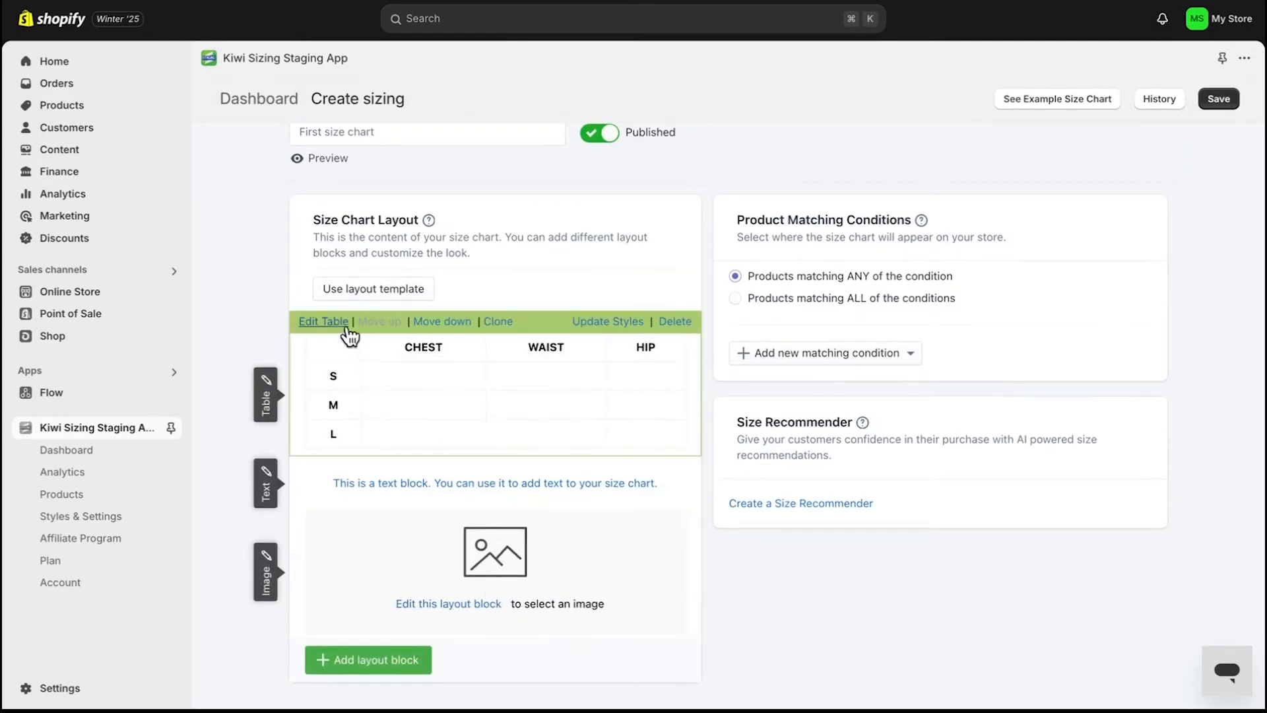
click(309, 449)
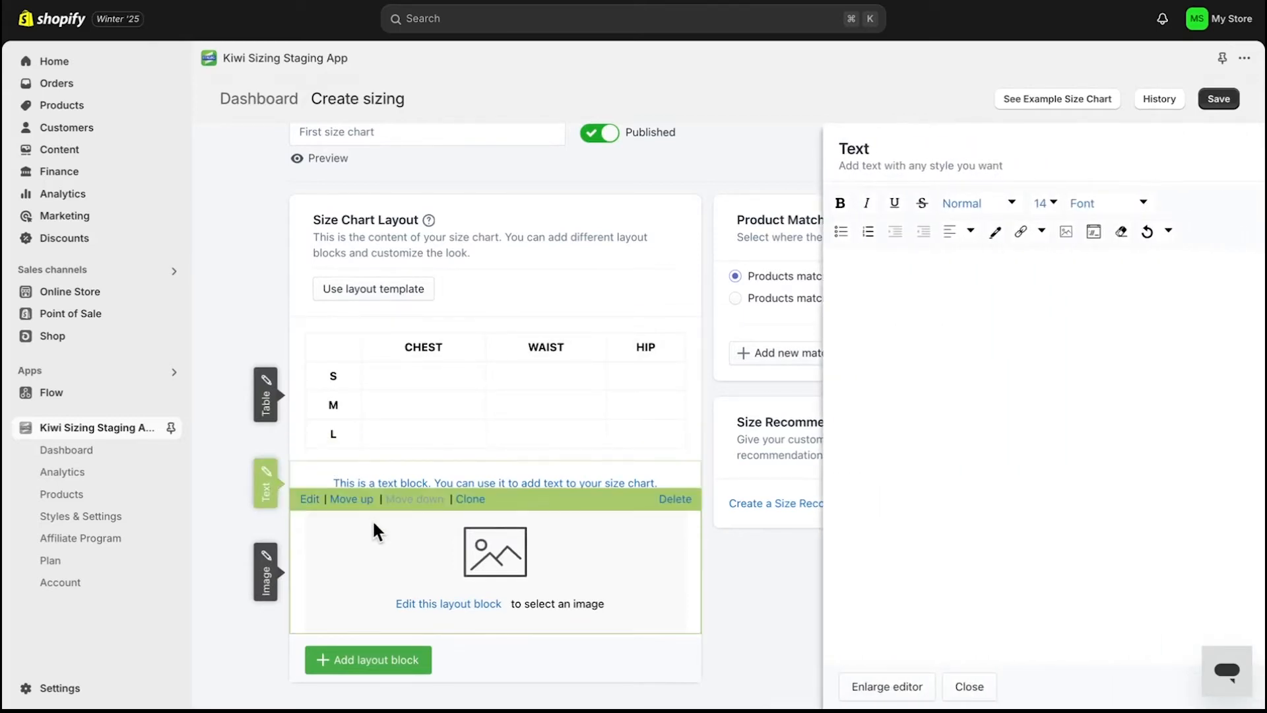
click(310, 499)
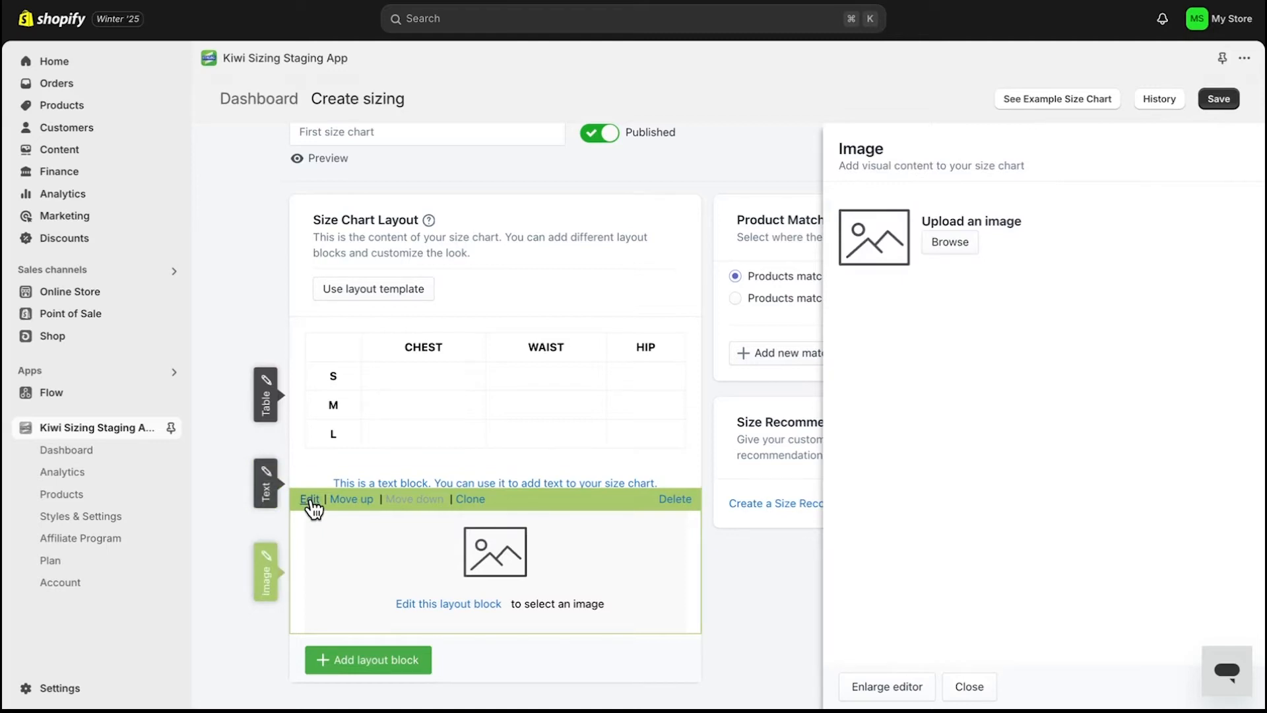
- Move the image block above the text block and clone it
click(353, 500)
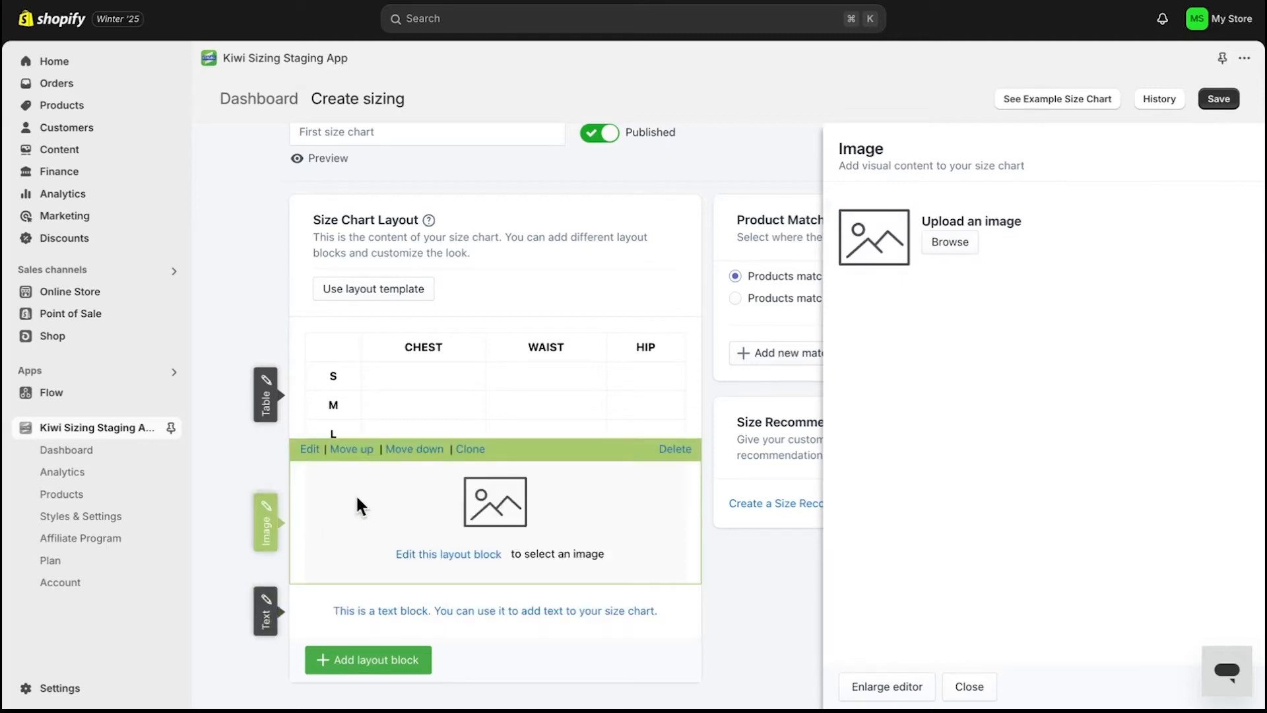
click(362, 451)
click(376, 452)
click(470, 450)
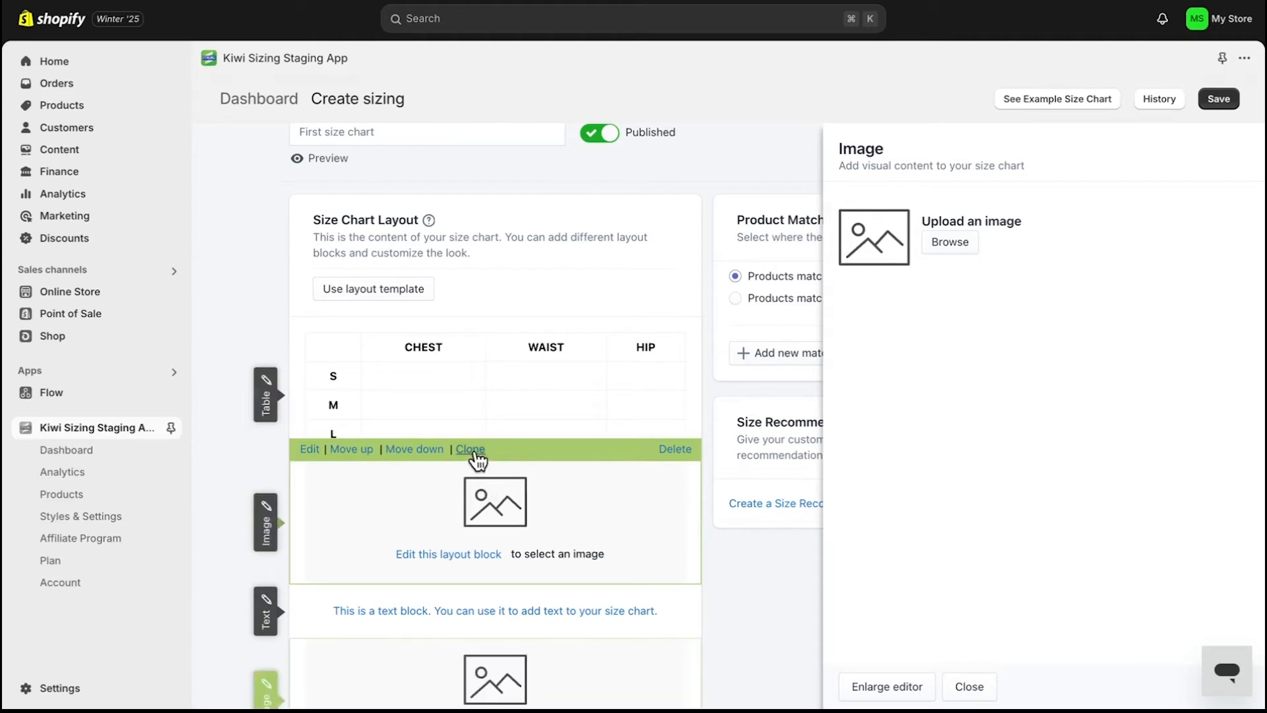
scroll(482, 517, down, 2)
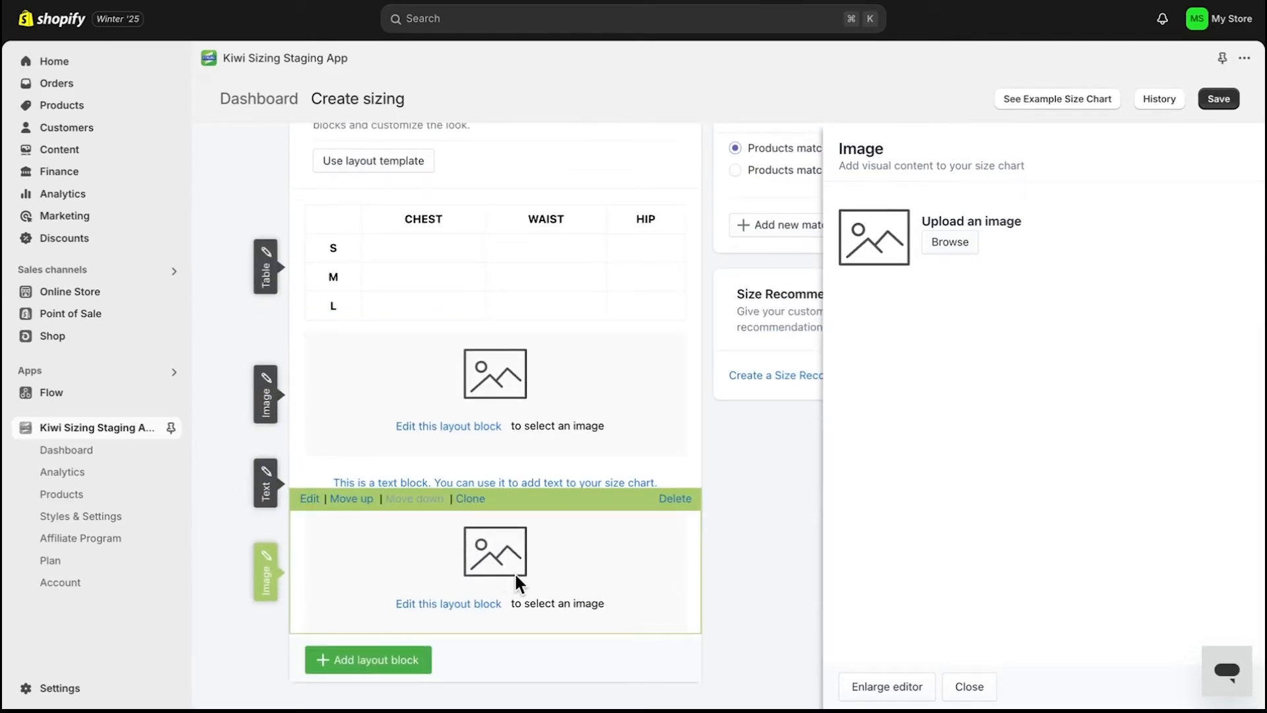
- Add an Image group layout block to the size chart
click(395, 660)
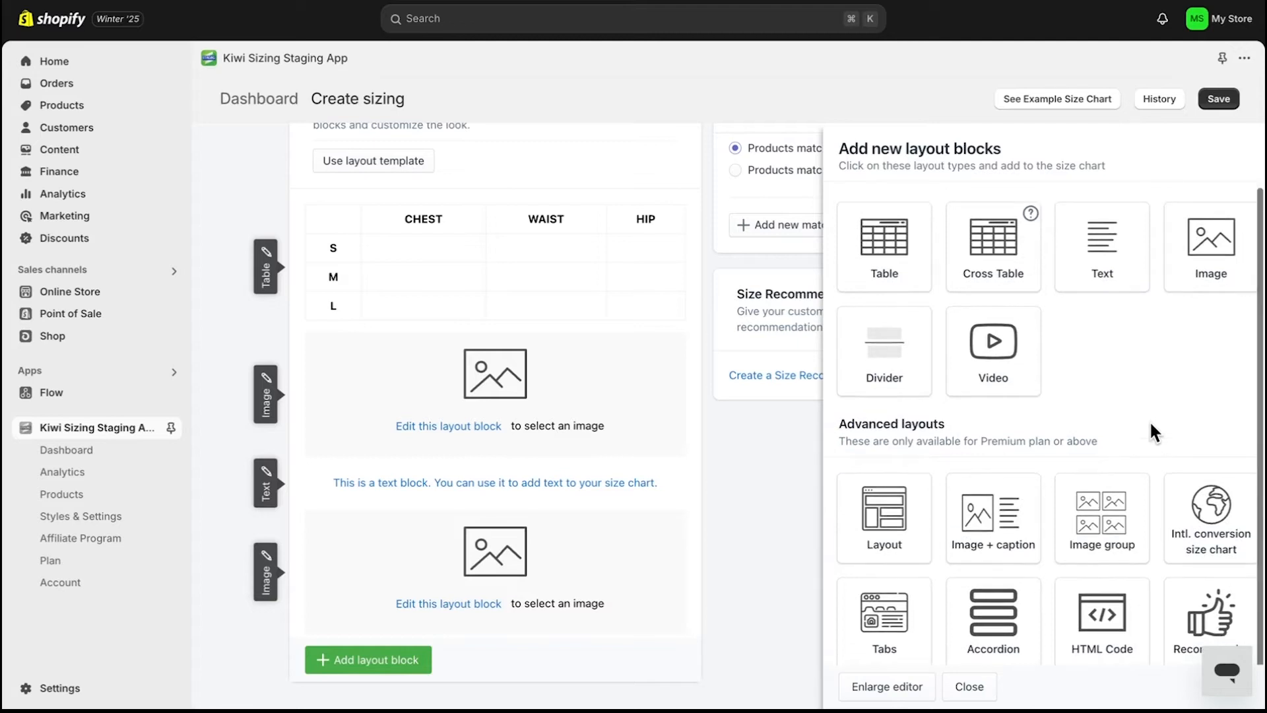
scroll(1122, 431, down, 1)
click(1114, 526)
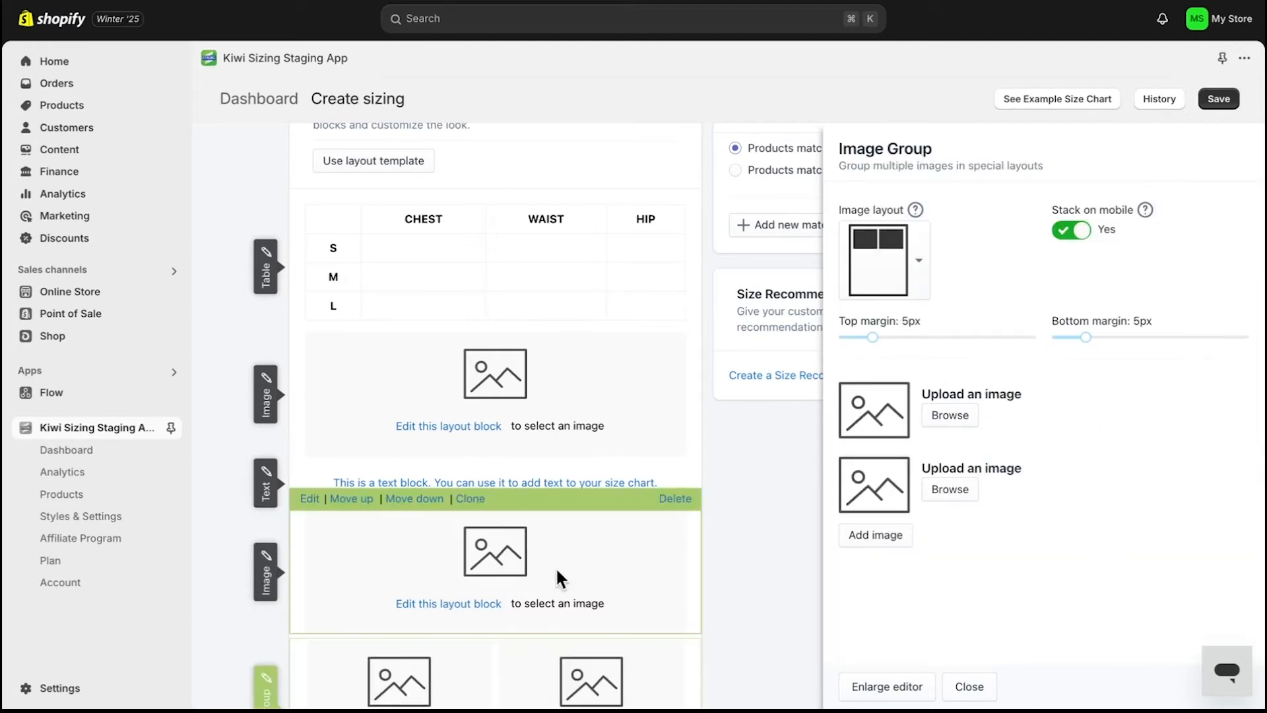
- Review the layout blocks now in the size chart preview
scroll(548, 579, down, 2)
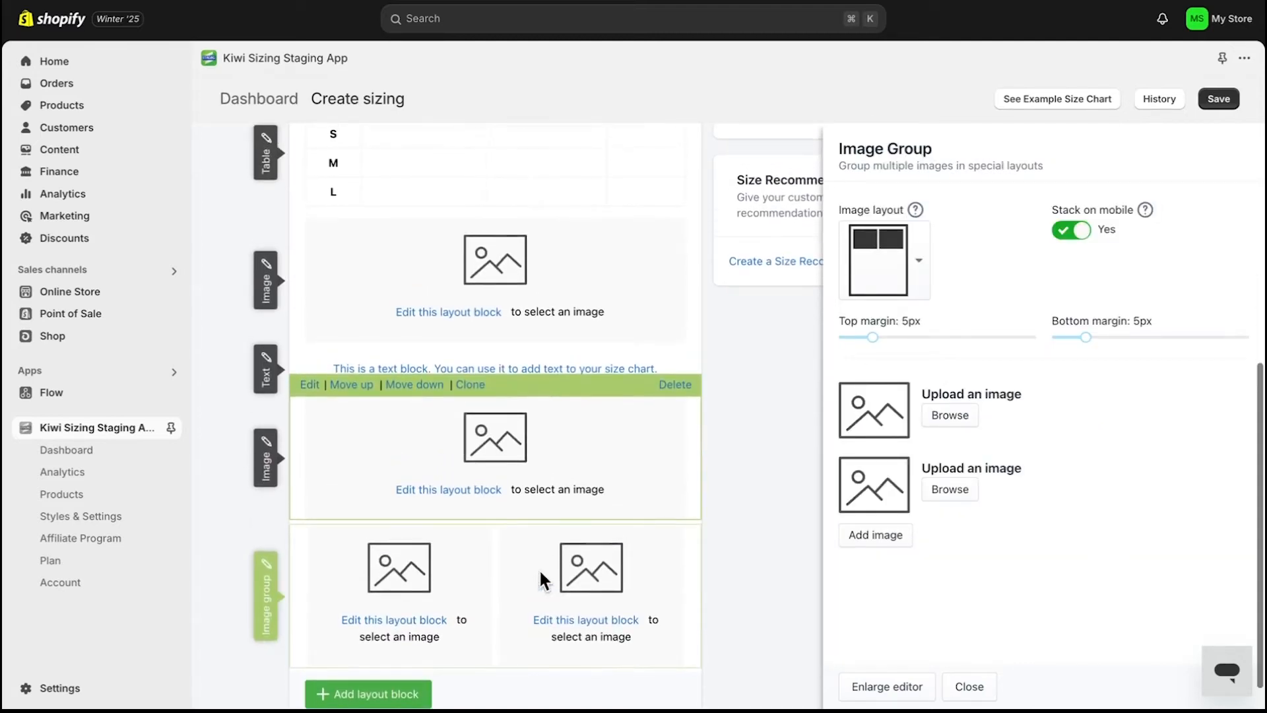
scroll(540, 572, up, 3)
scroll(541, 572, down, 2)
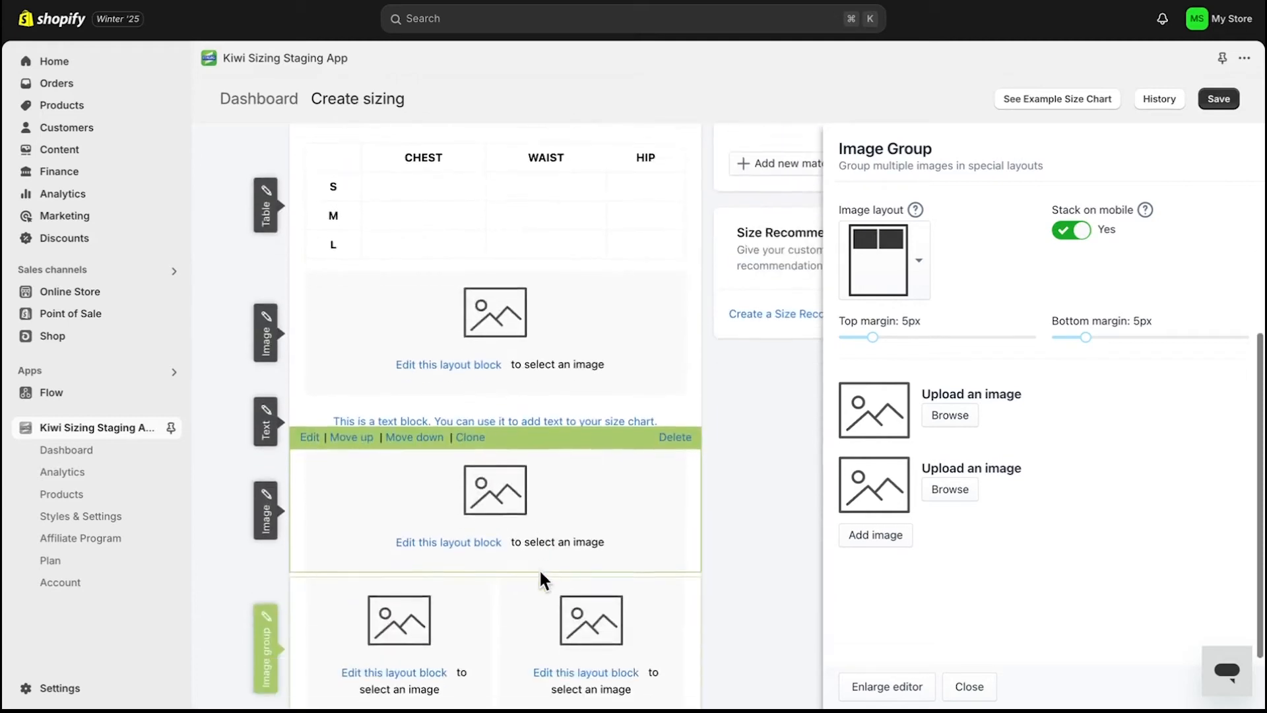
scroll(540, 579, down, 1)
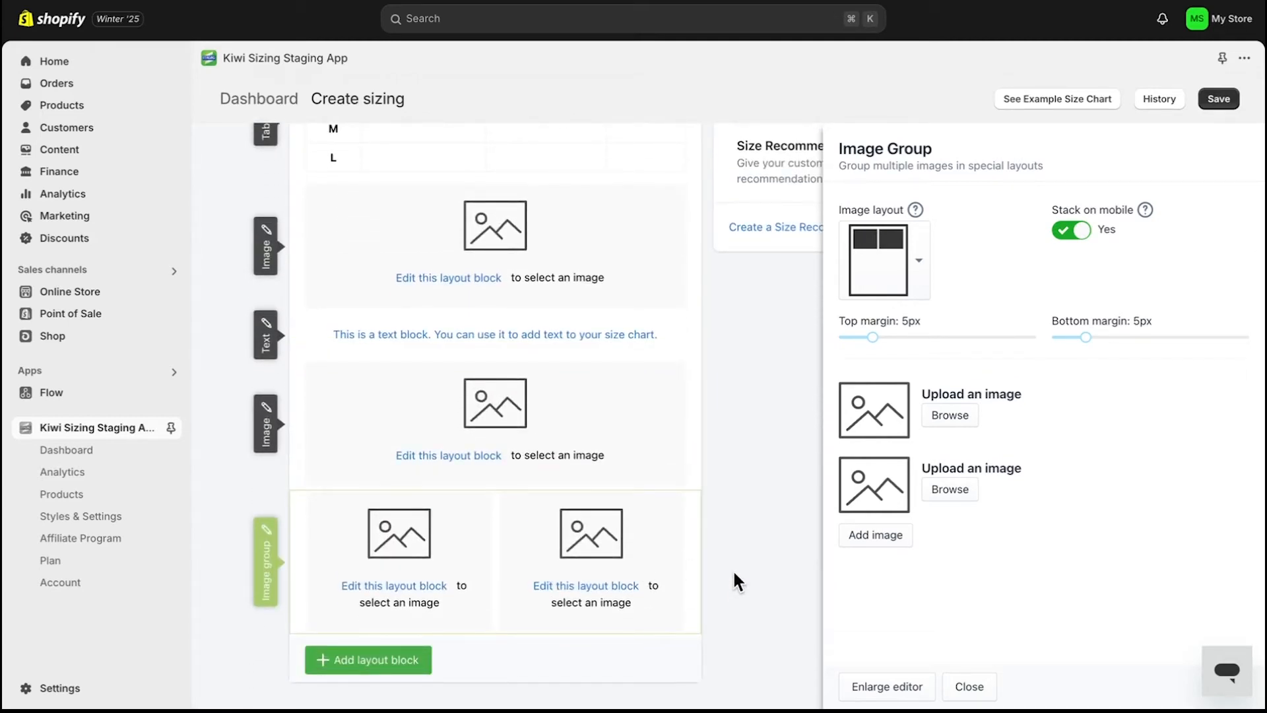
scroll(734, 573, up, 6)
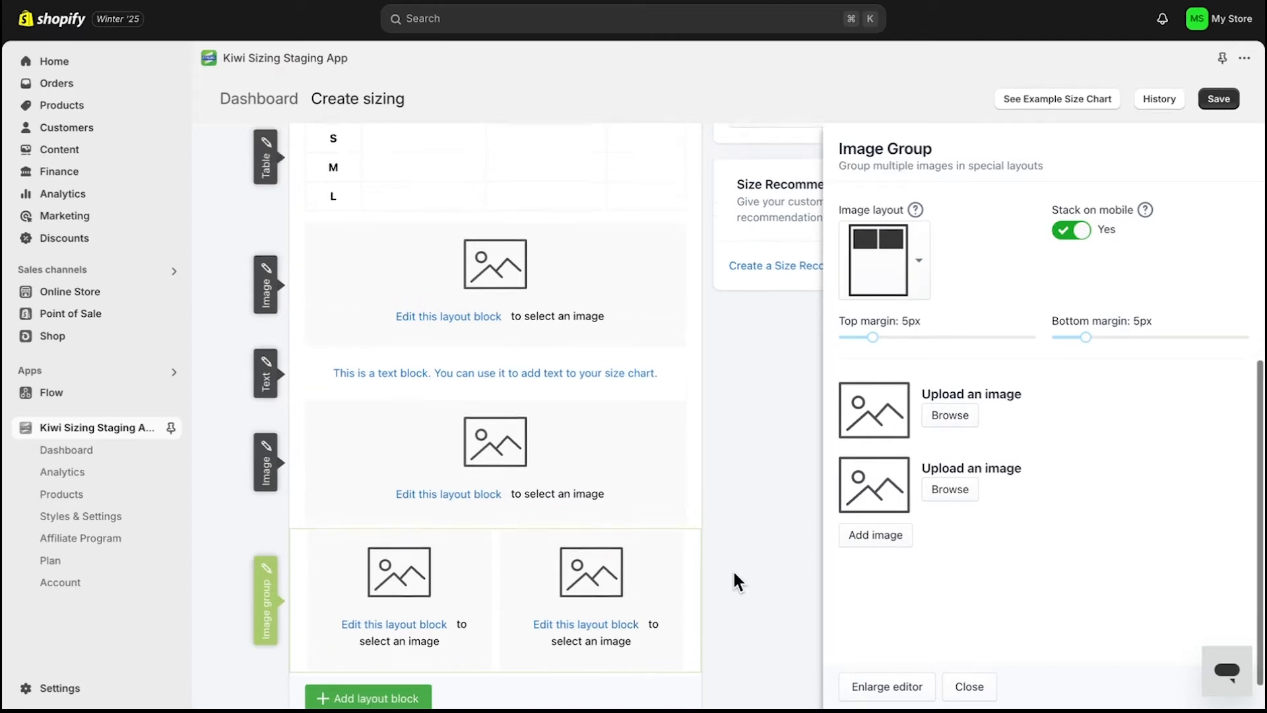
scroll(734, 572, up, 1)
- Open the table block's size table editor, keeping it in simple mode
mouse_move(682, 559)
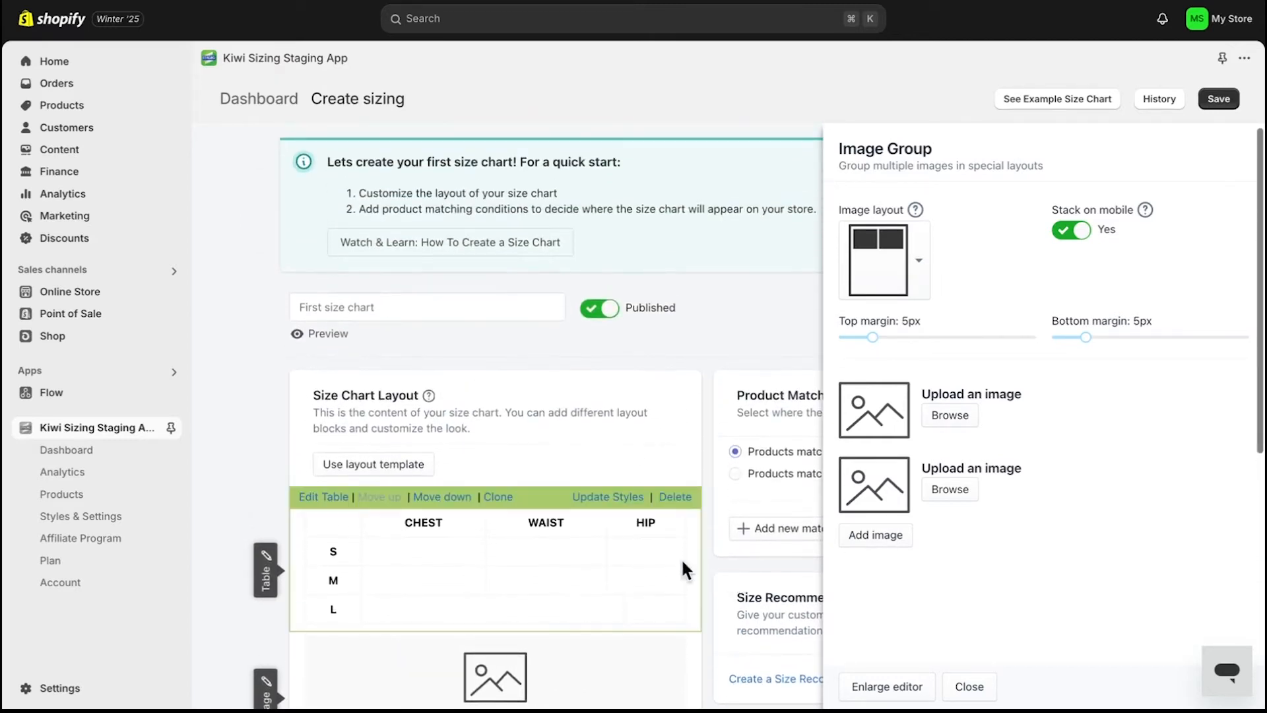
click(325, 498)
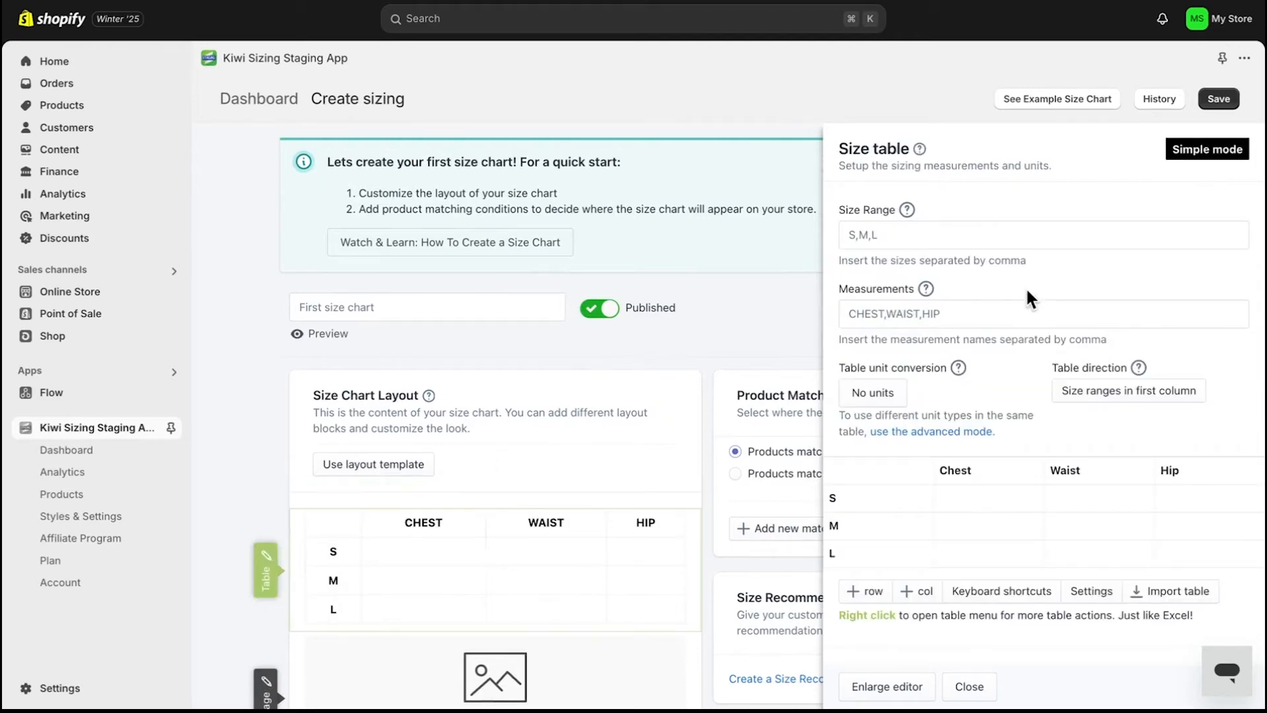
scroll(1039, 275, down, 3)
scroll(1039, 275, up, 3)
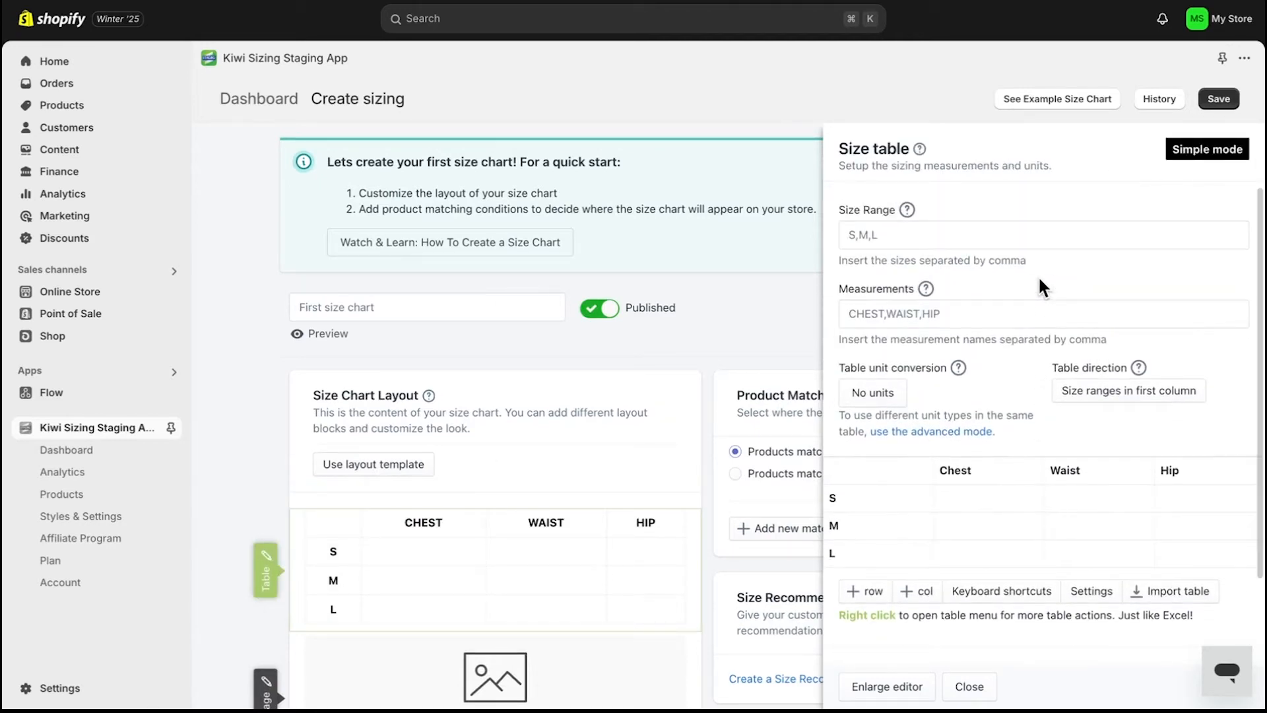
click(1210, 157)
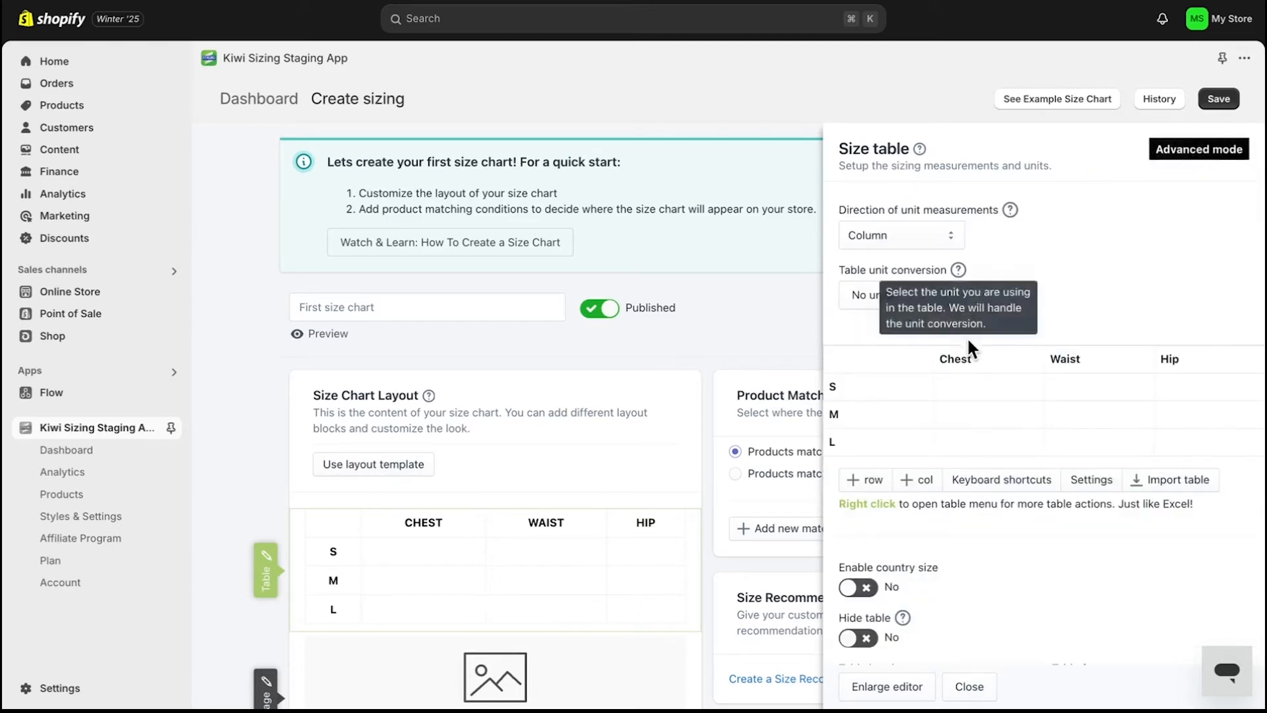
click(1186, 152)
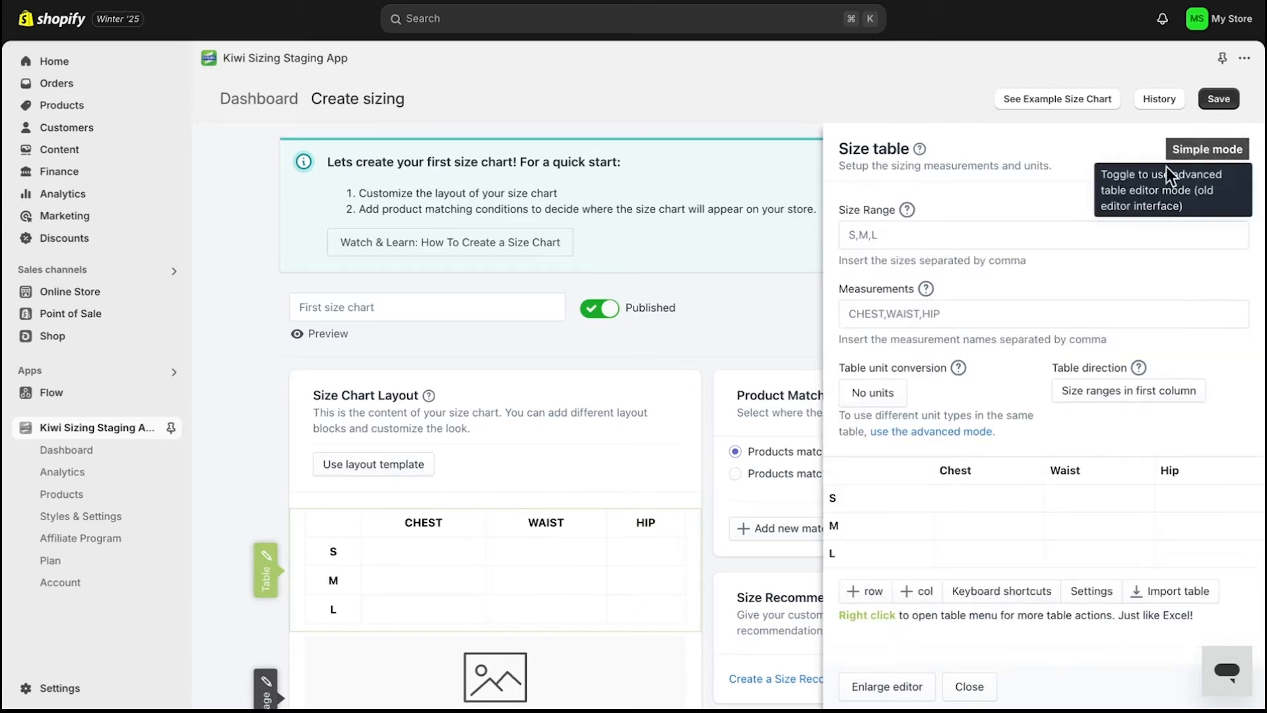
- Paste measurement values into the size table grid: chest 15/20/25, waist 10/15/20, hip 13/18/22 for S, M, L
scroll(984, 472, down, 1)
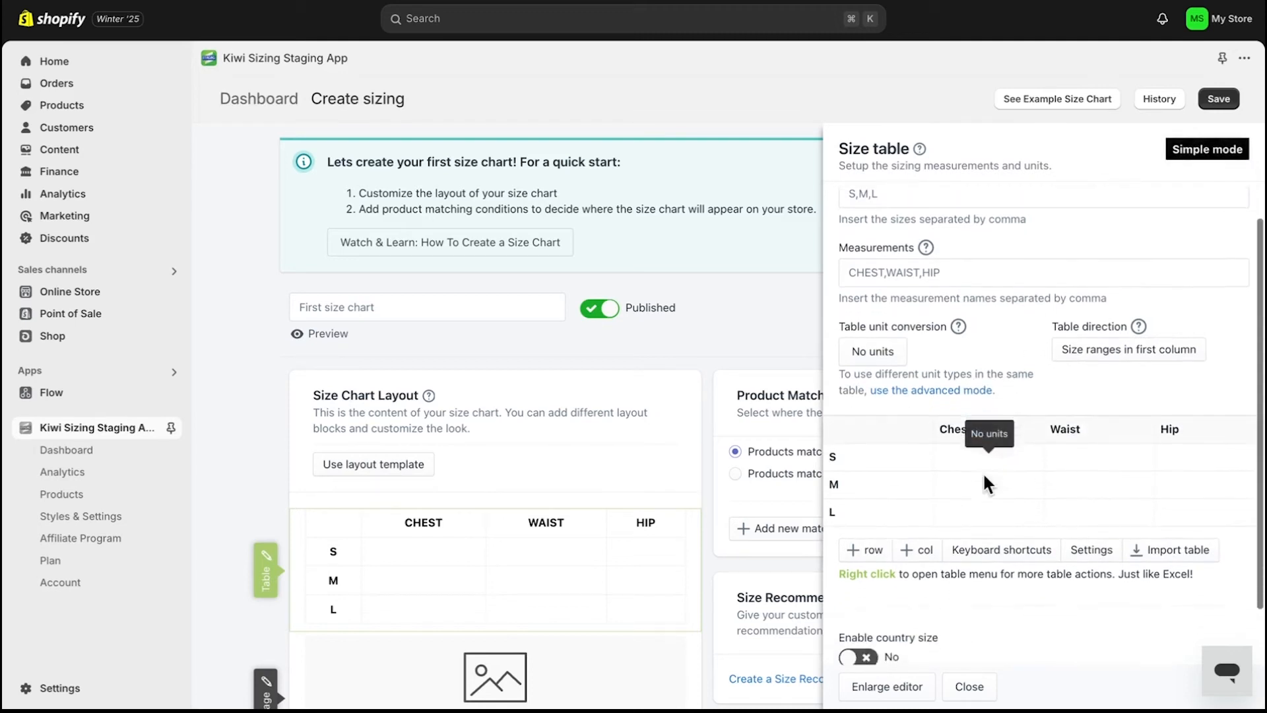
click(909, 449)
text(S	15	10	13 M	20	15	18 L	25	20	22)
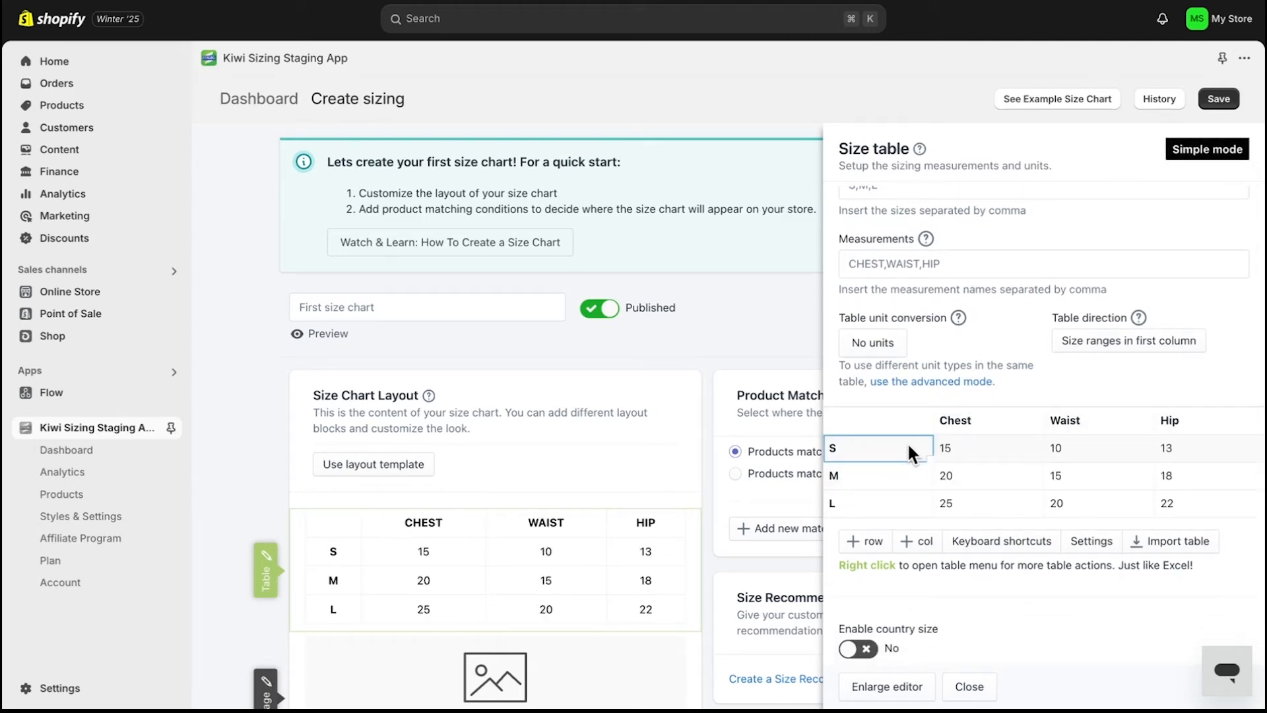
scroll(1054, 461, up, 1)
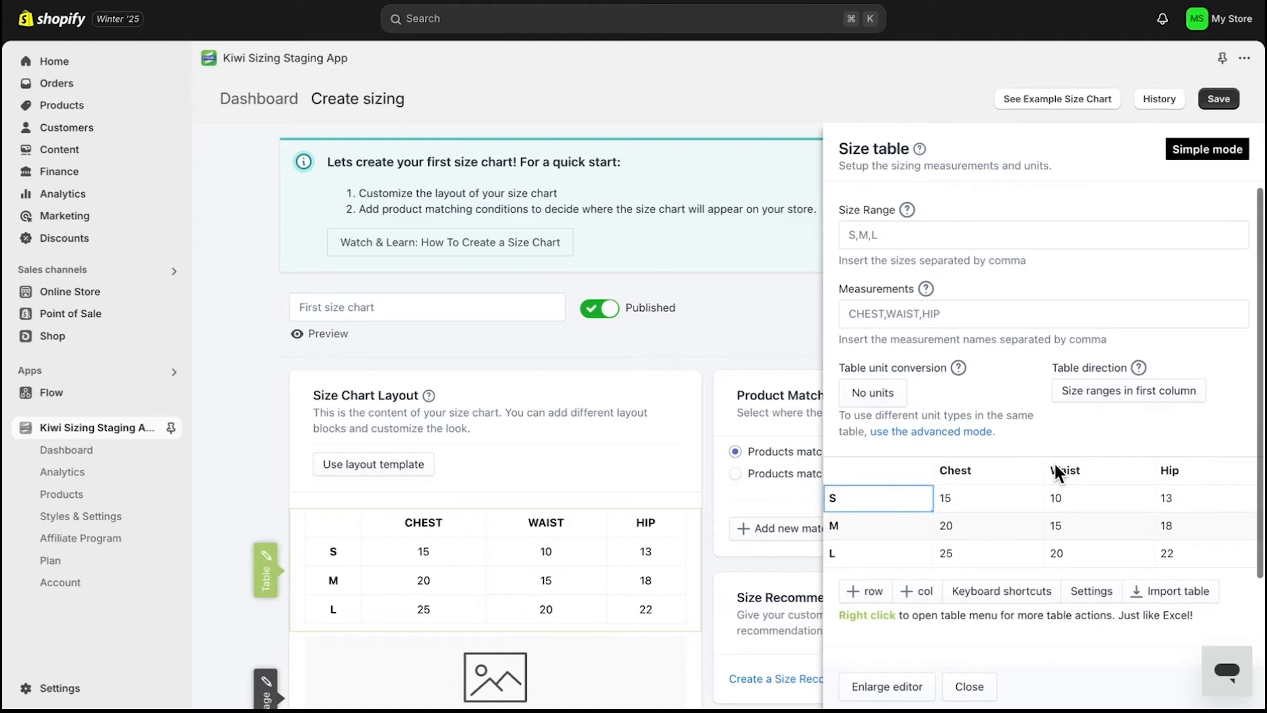
click(1011, 380)
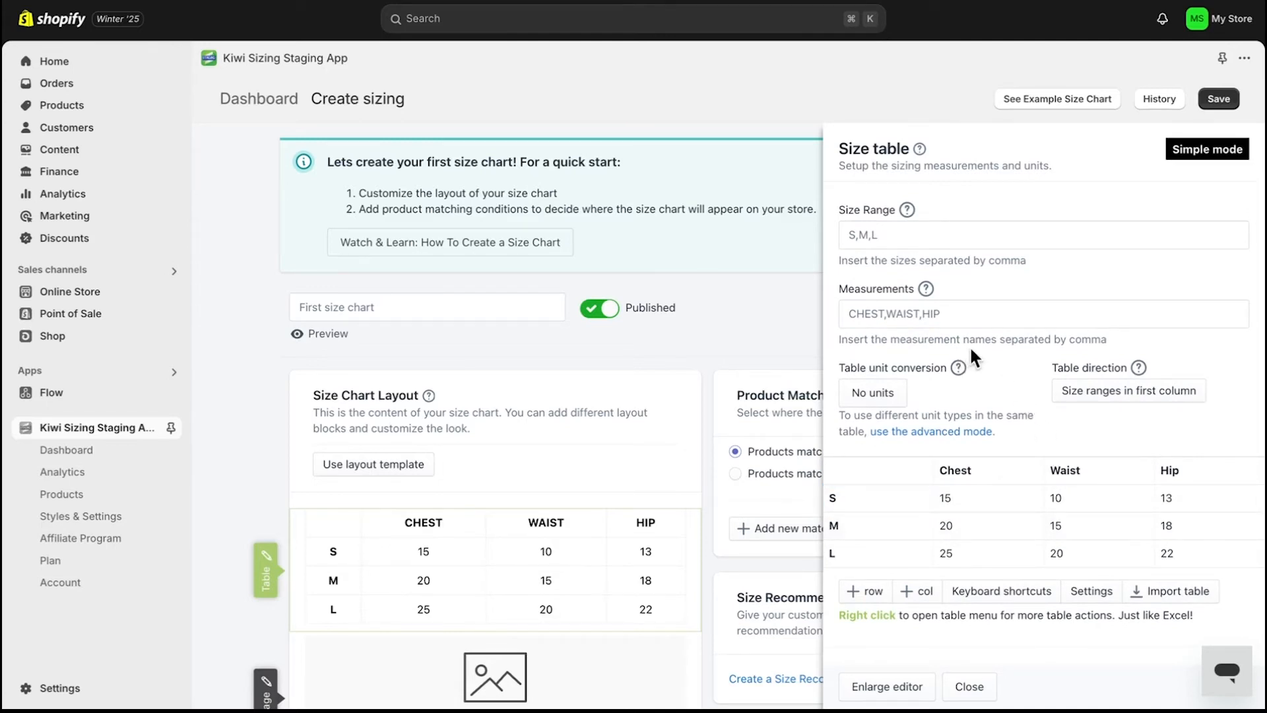
- Add XL to the size range so the sizes read S,M,L, XL
click(925, 237)
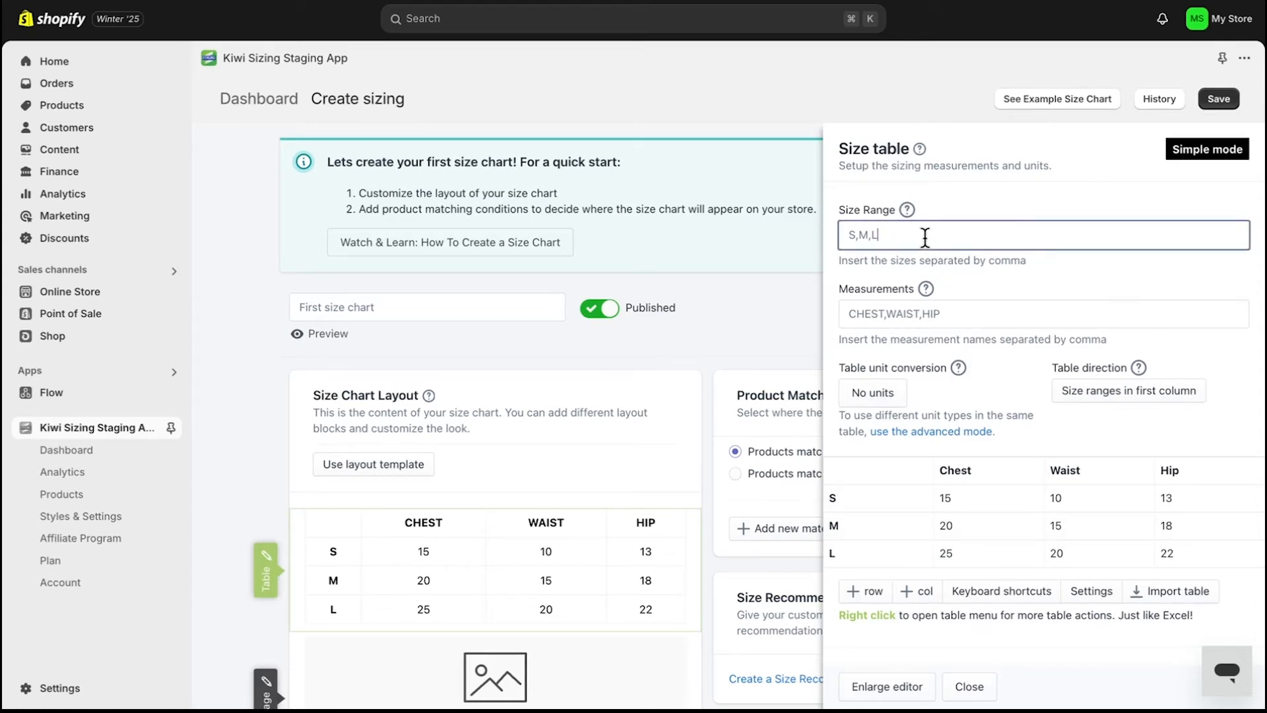
text(,)
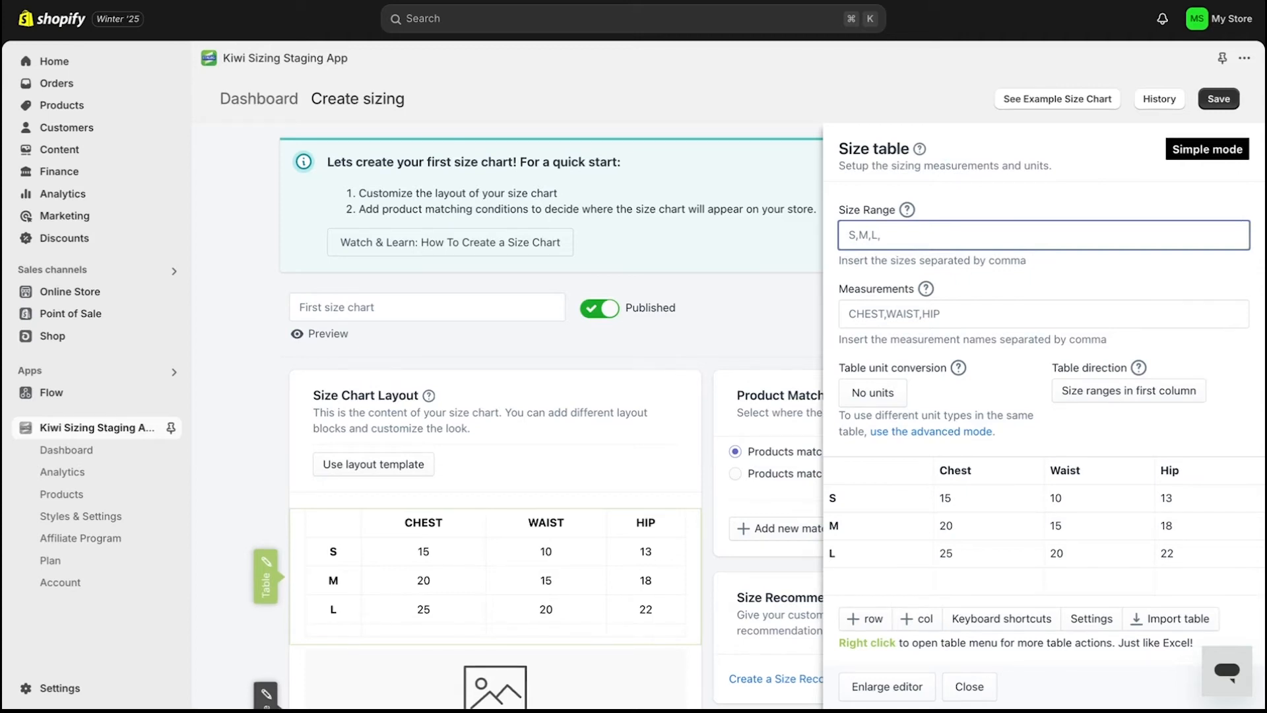
text( XL)
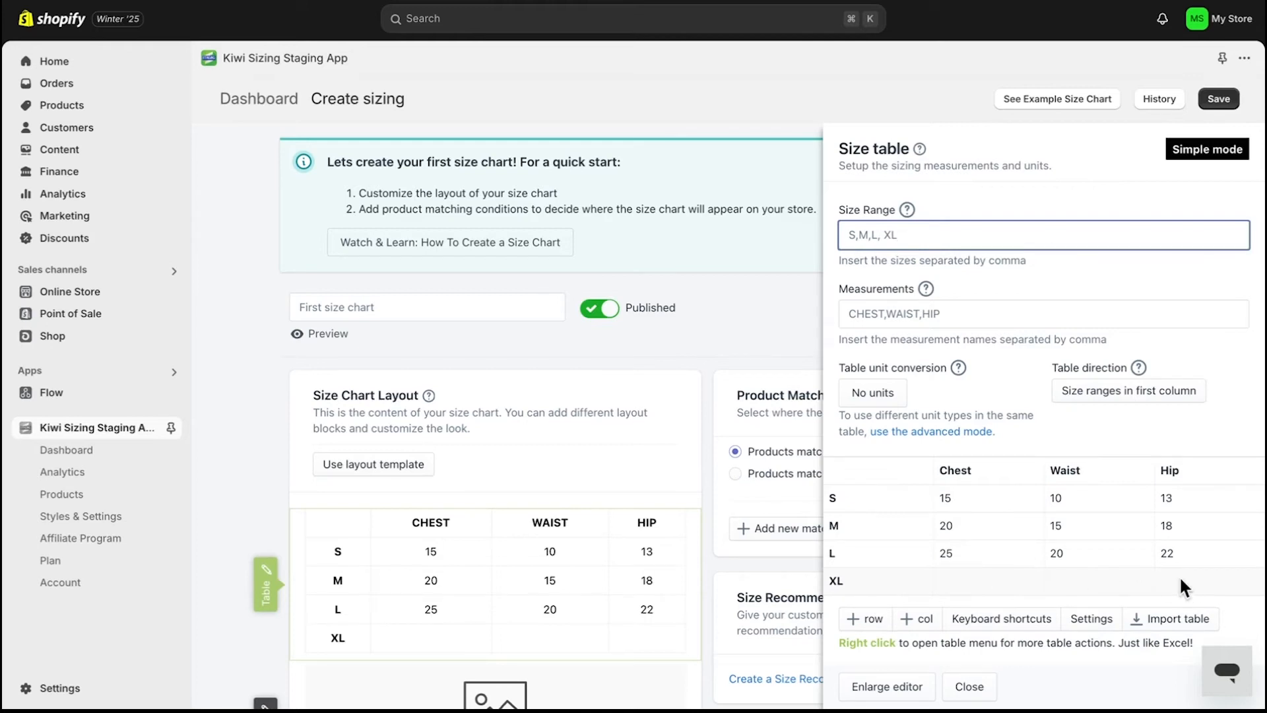
click(959, 312)
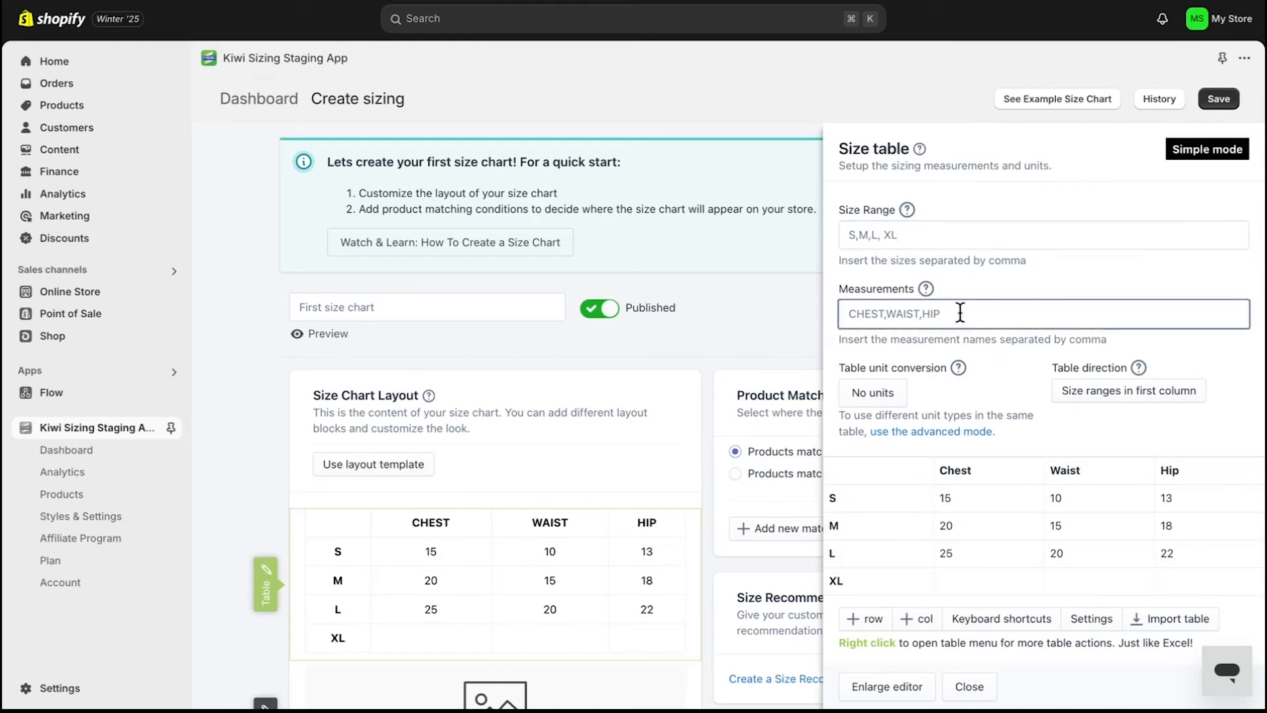
- Switch the table unit conversion to the imperial system with inches → centimeter
scroll(960, 315, down, 2)
scroll(959, 313, down, 2)
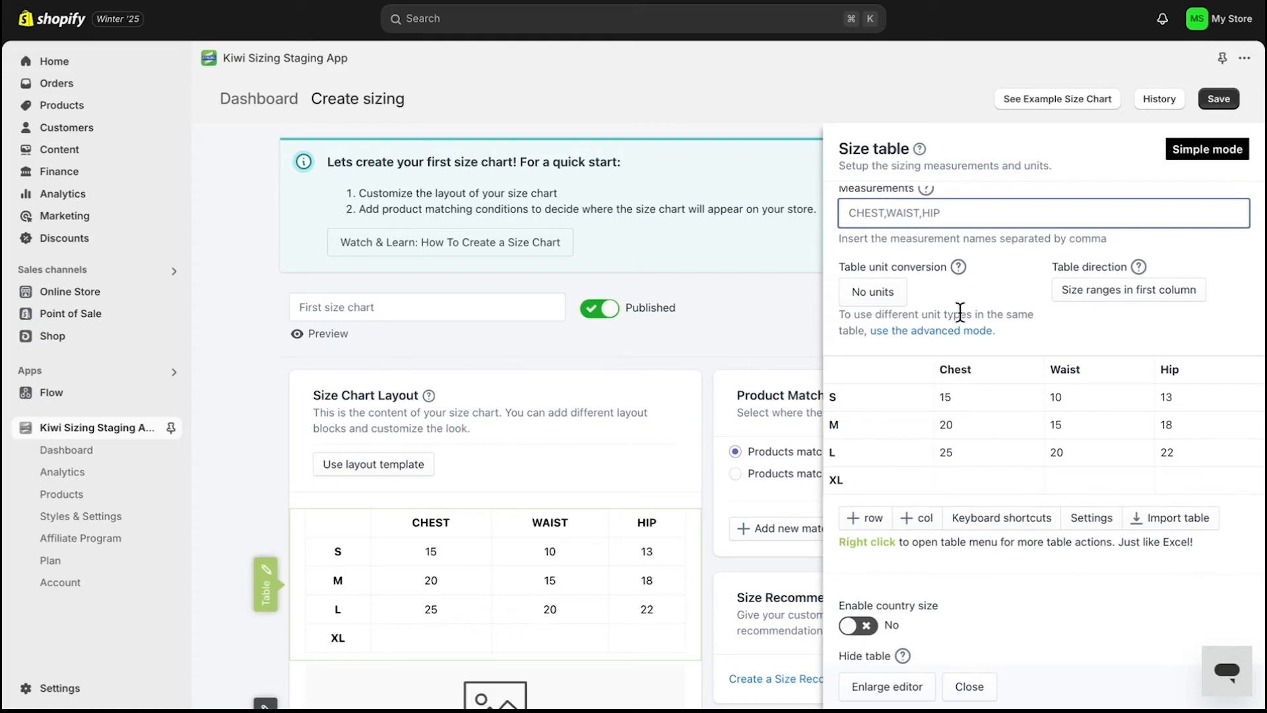
click(889, 303)
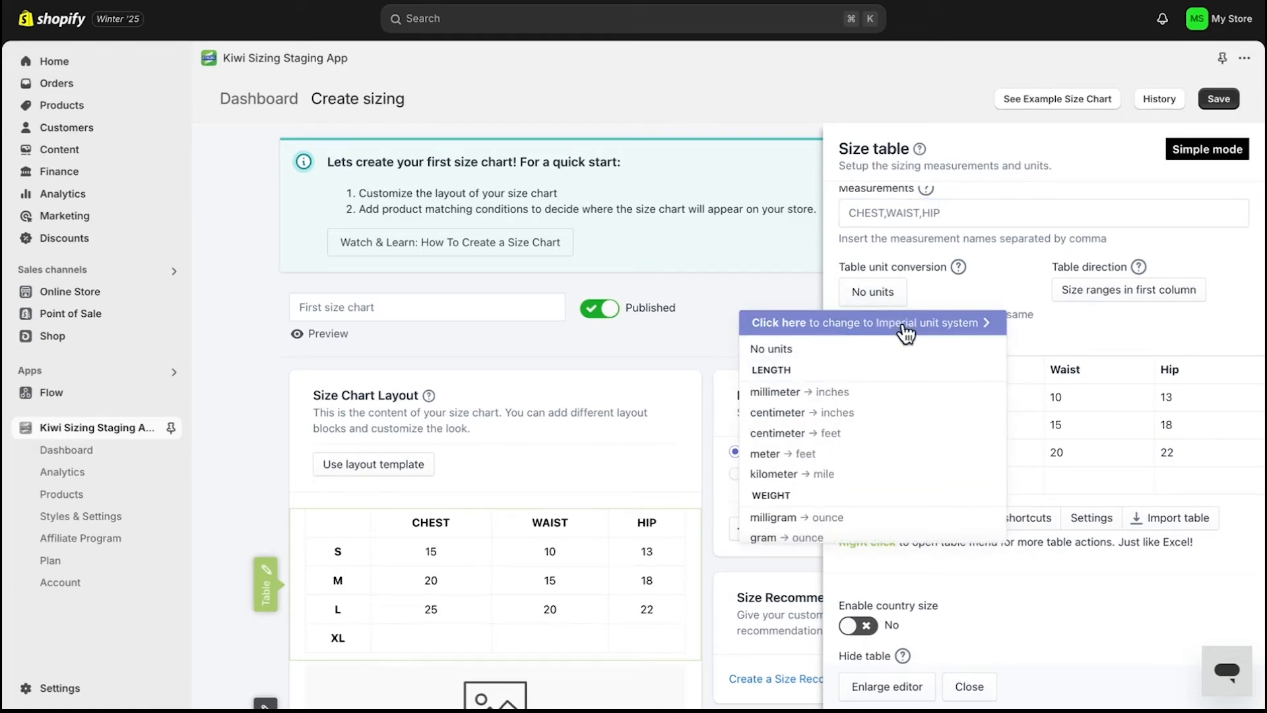
click(906, 326)
click(837, 395)
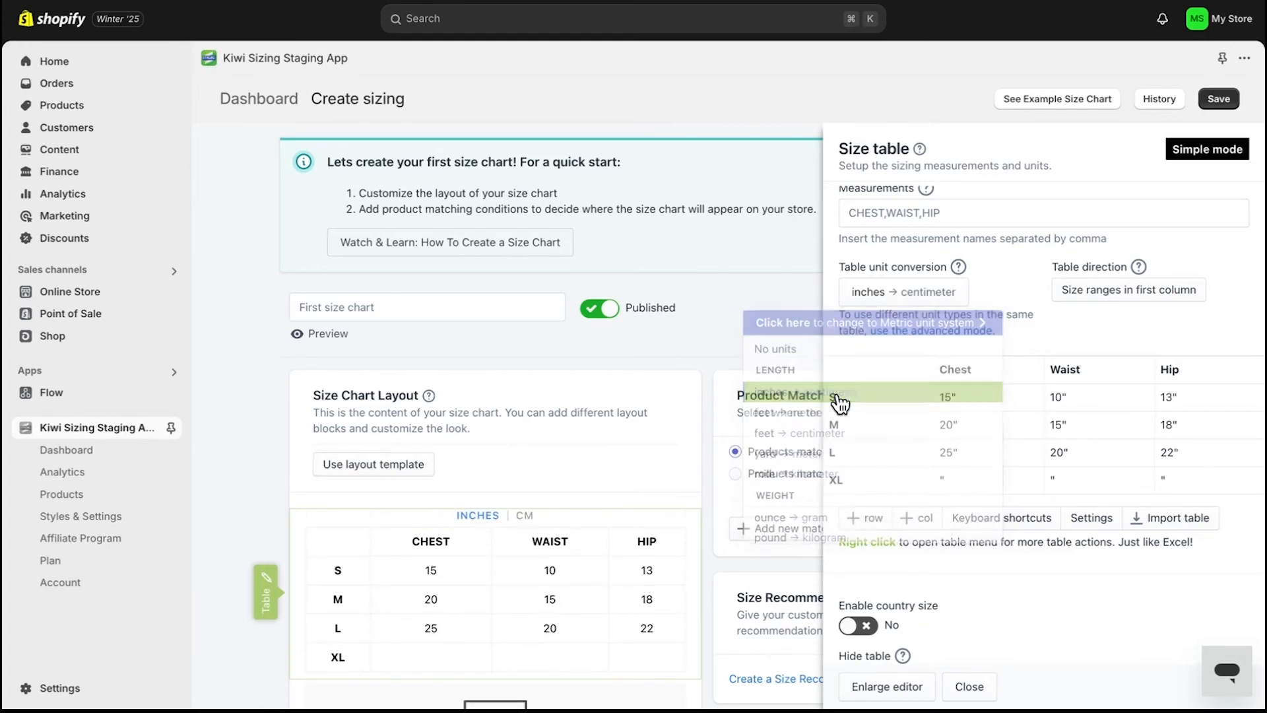
- Add an extra empty column to the size table
scroll(980, 403, down, 1)
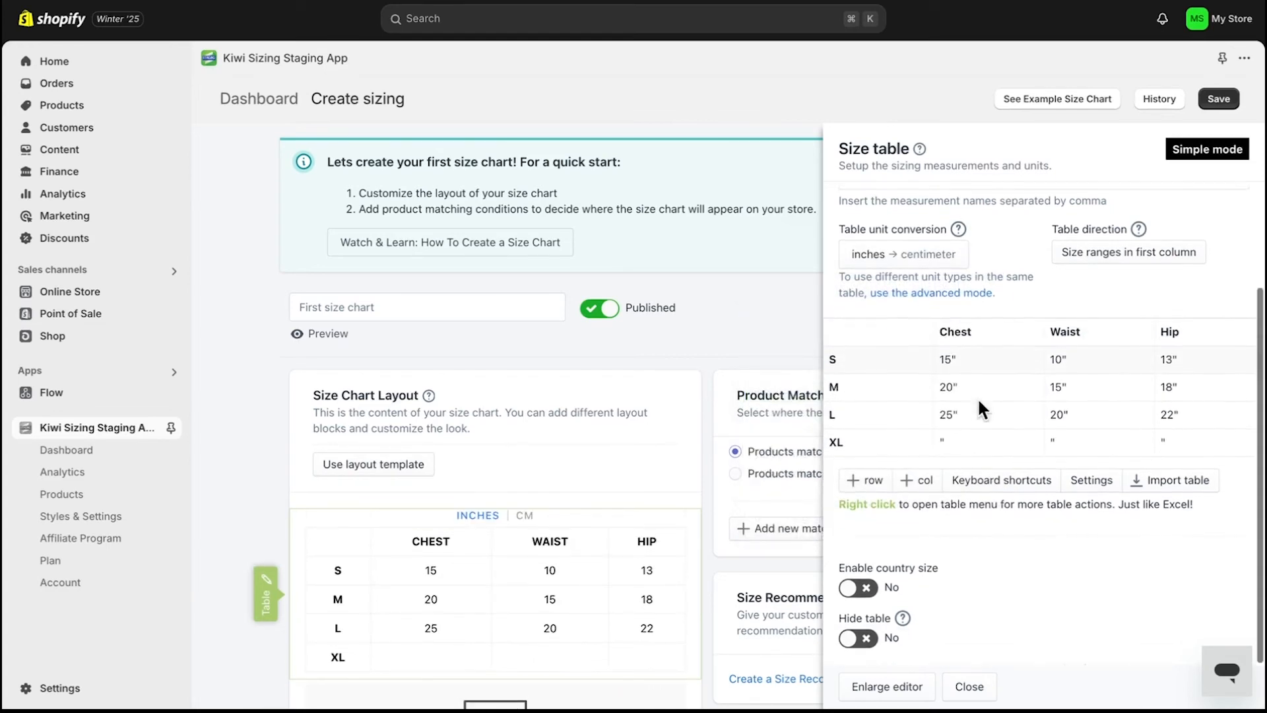
scroll(624, 565, down, 2)
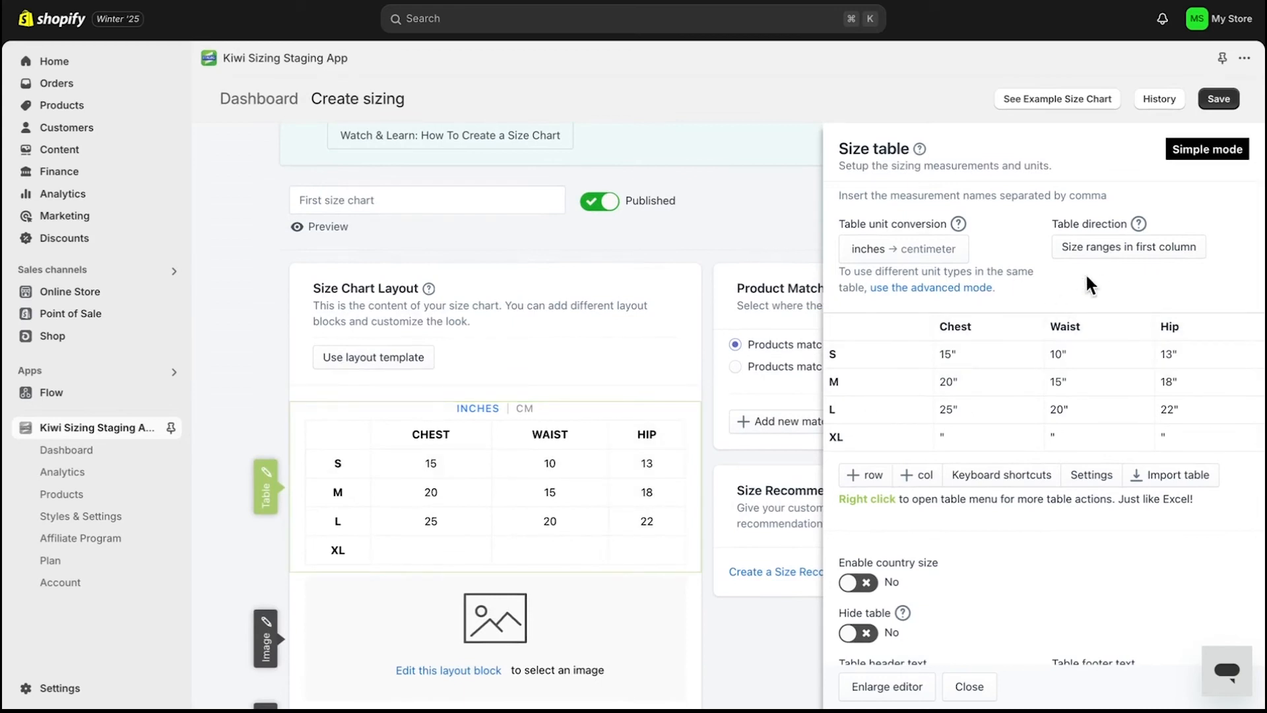
click(1109, 259)
click(1109, 259)
scroll(1079, 399, down, 1)
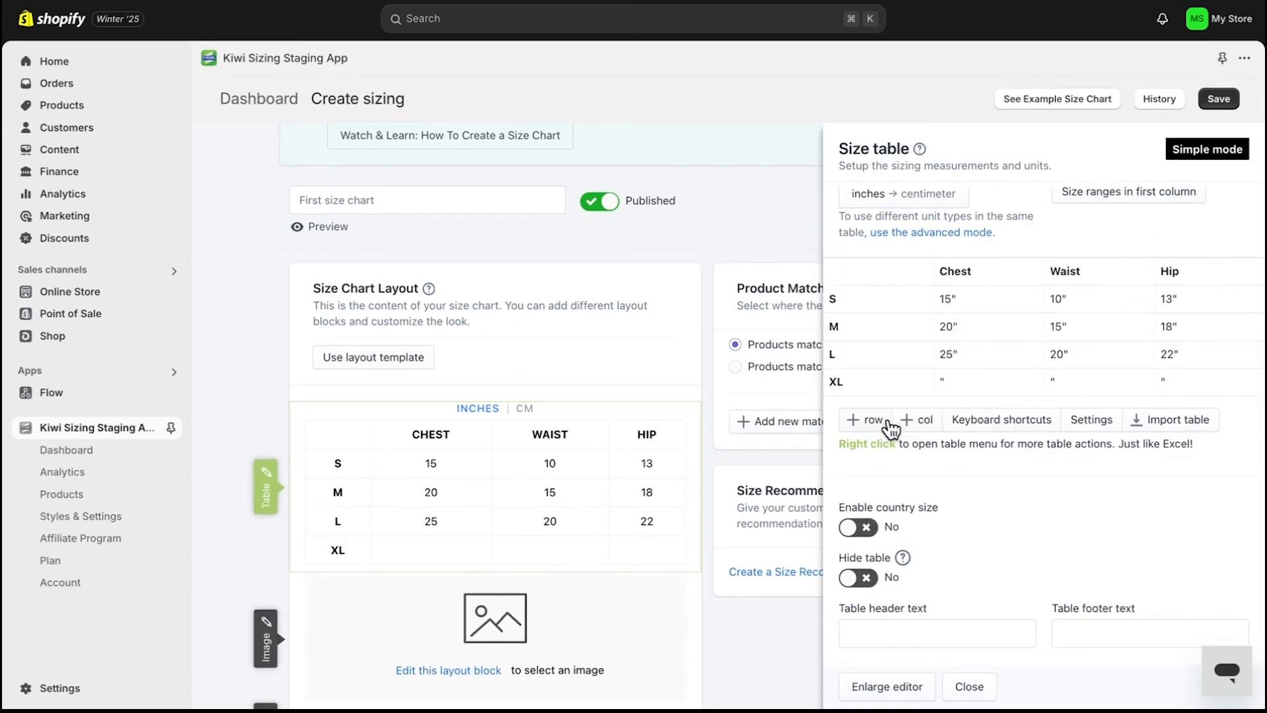
click(924, 430)
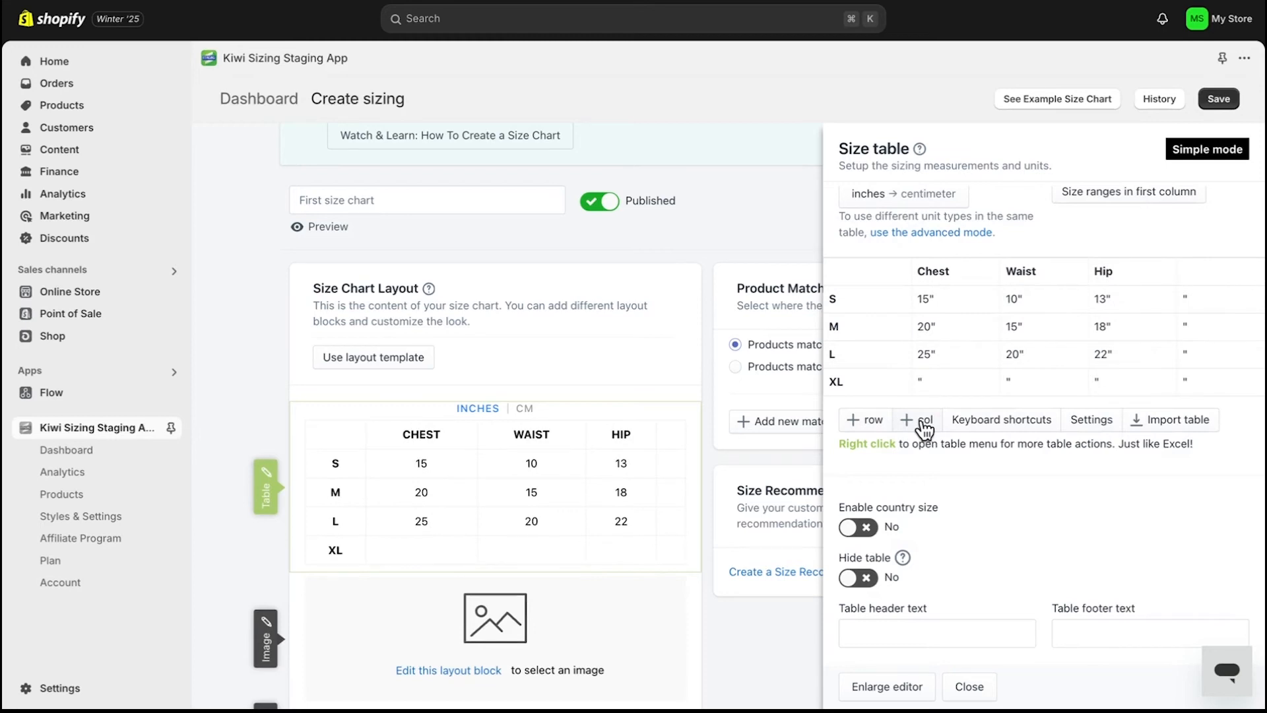
- Browse the table unit settings and table styles, then cancel out of them
click(1083, 426)
scroll(1083, 429, down, 2)
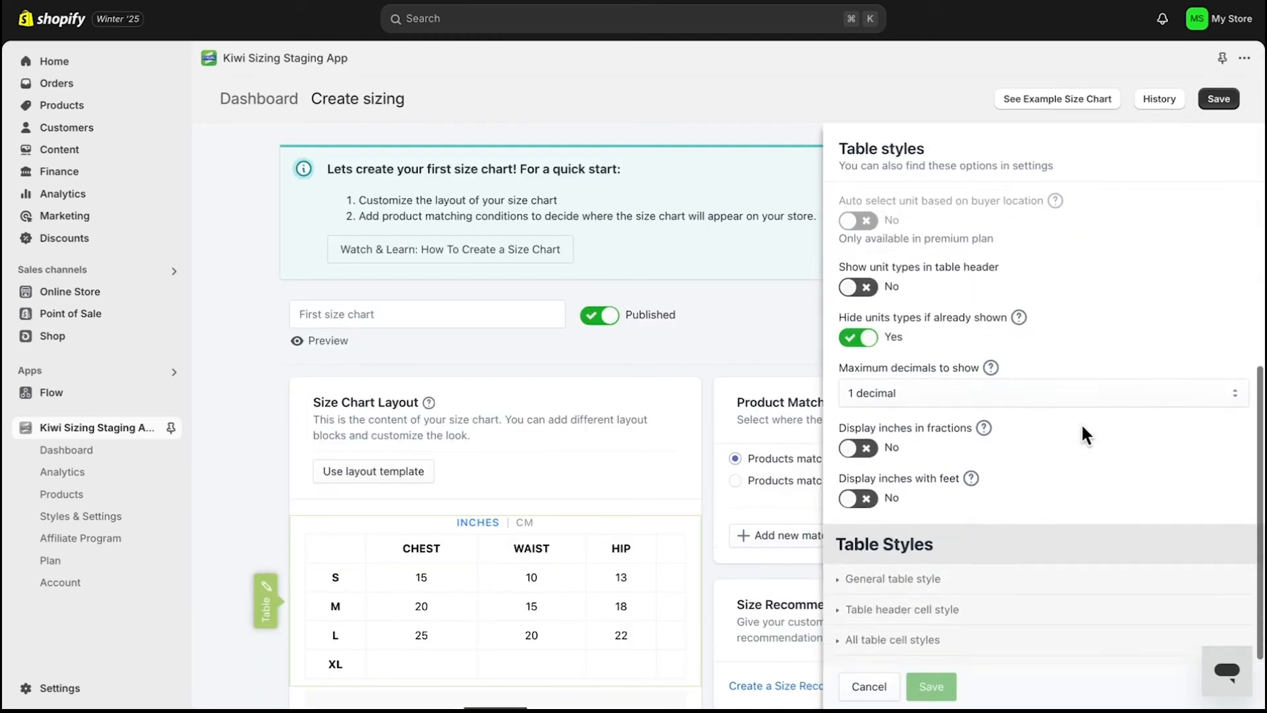
scroll(1082, 433, up, 5)
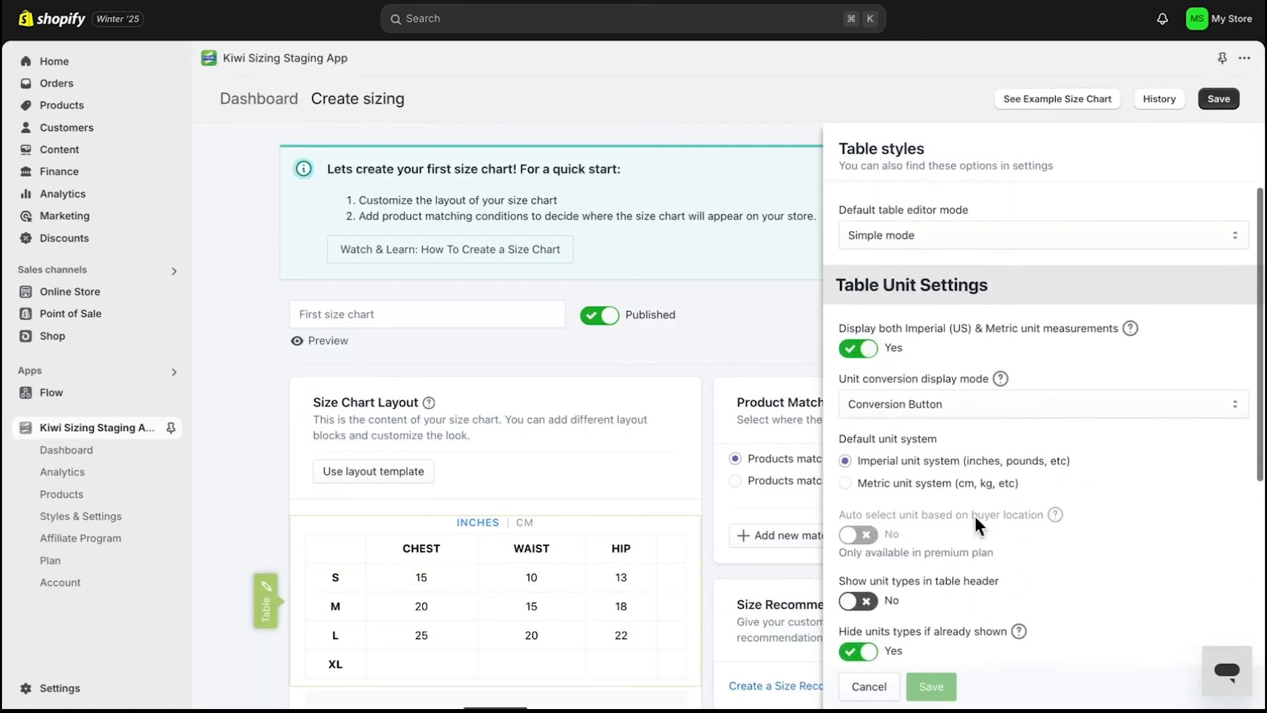
click(869, 686)
- Set the table header text to Size Chart and close the size table editor
scroll(917, 585, down, 3)
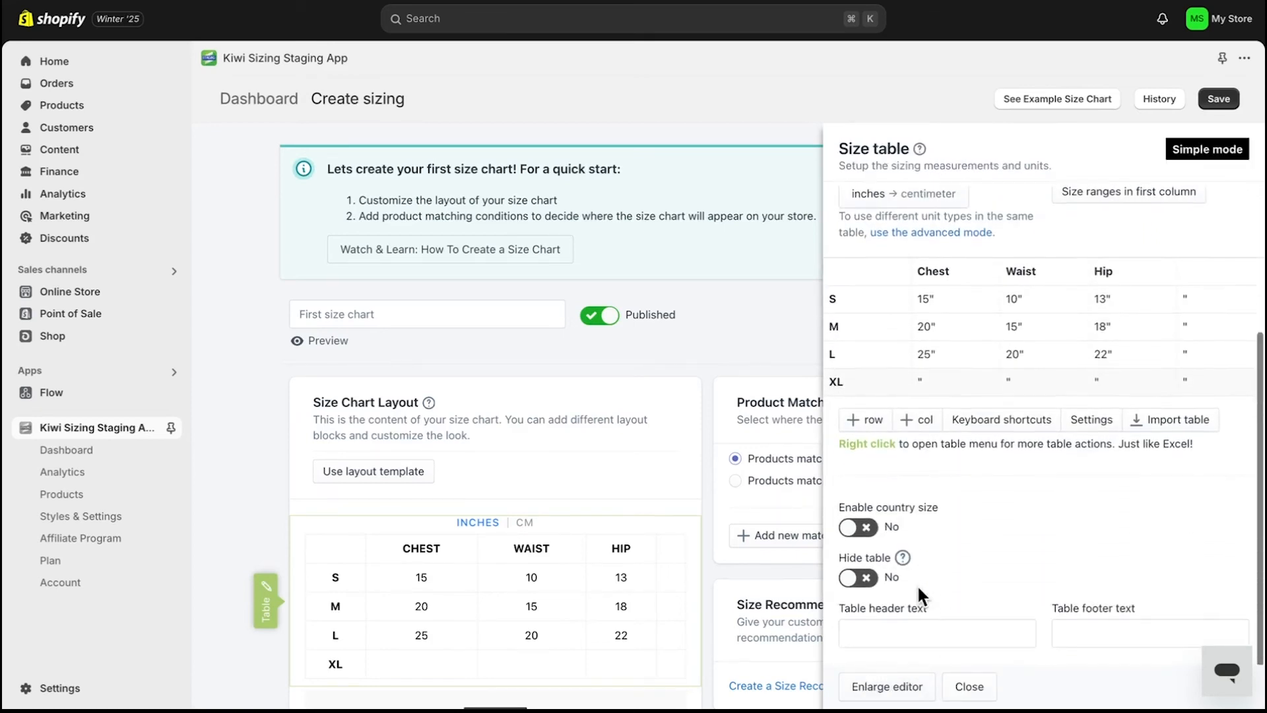
scroll(917, 584, down, 3)
click(917, 632)
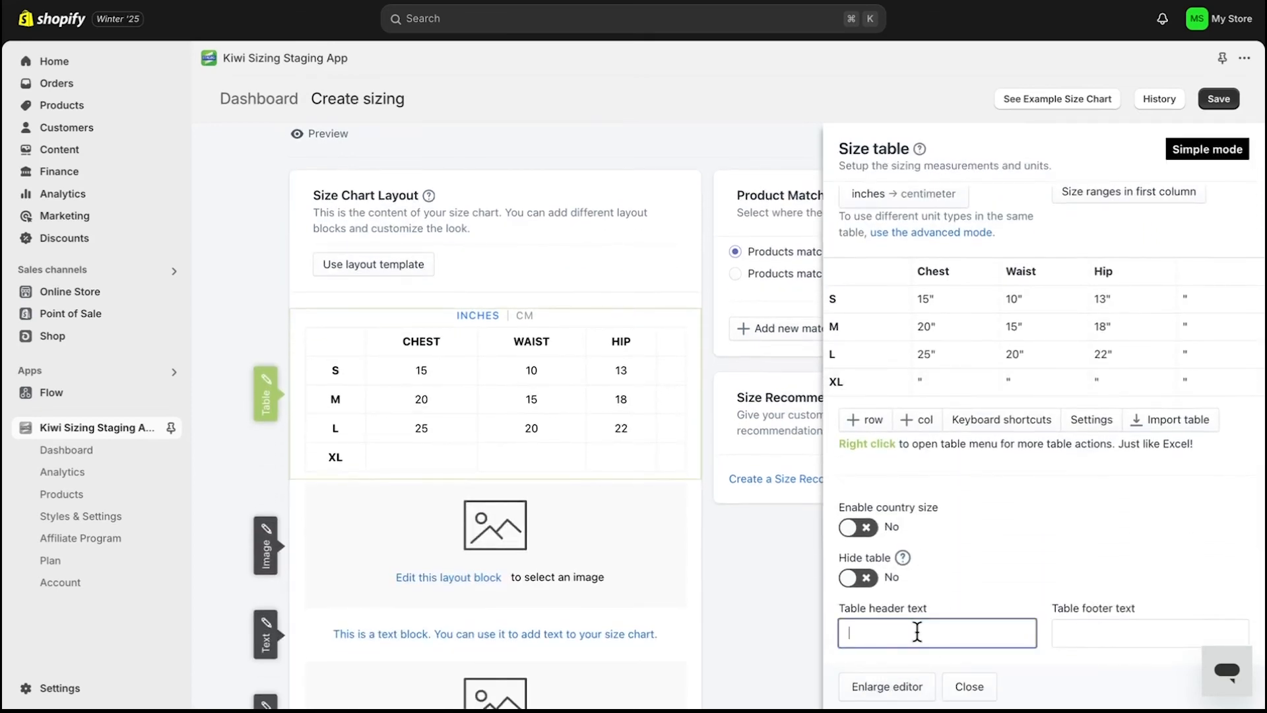
text(Size Chart)
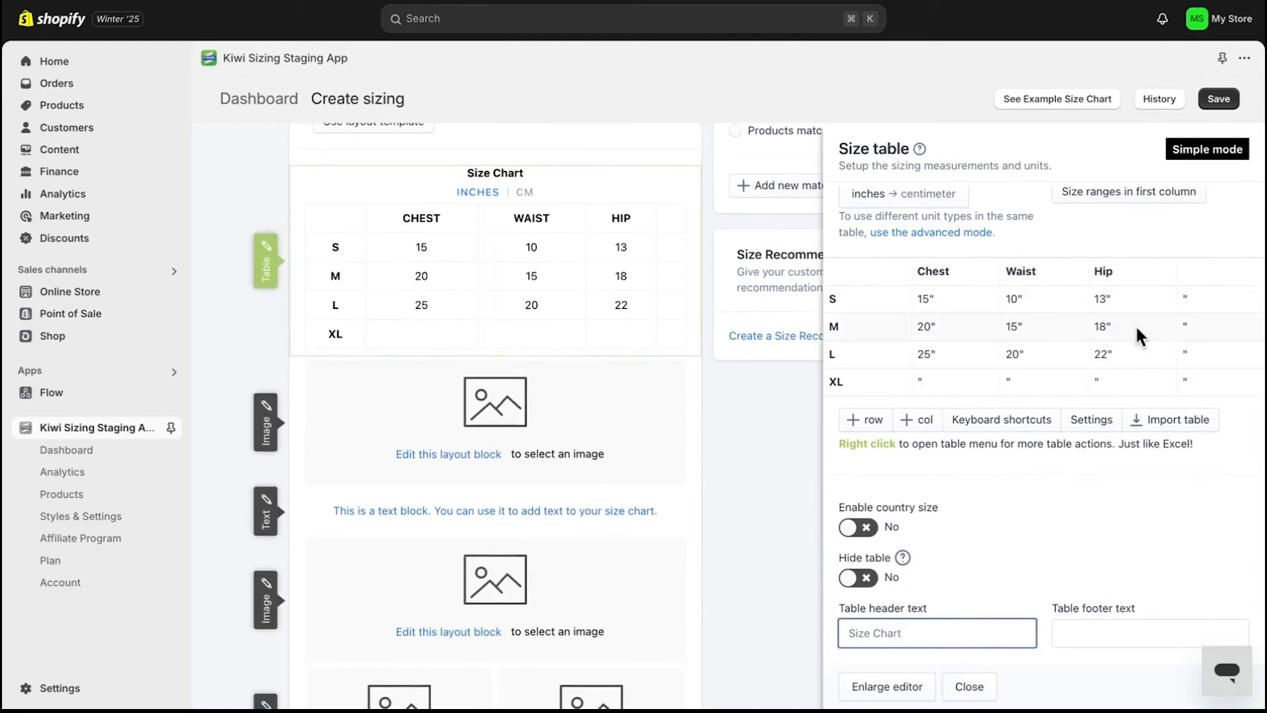
click(969, 686)
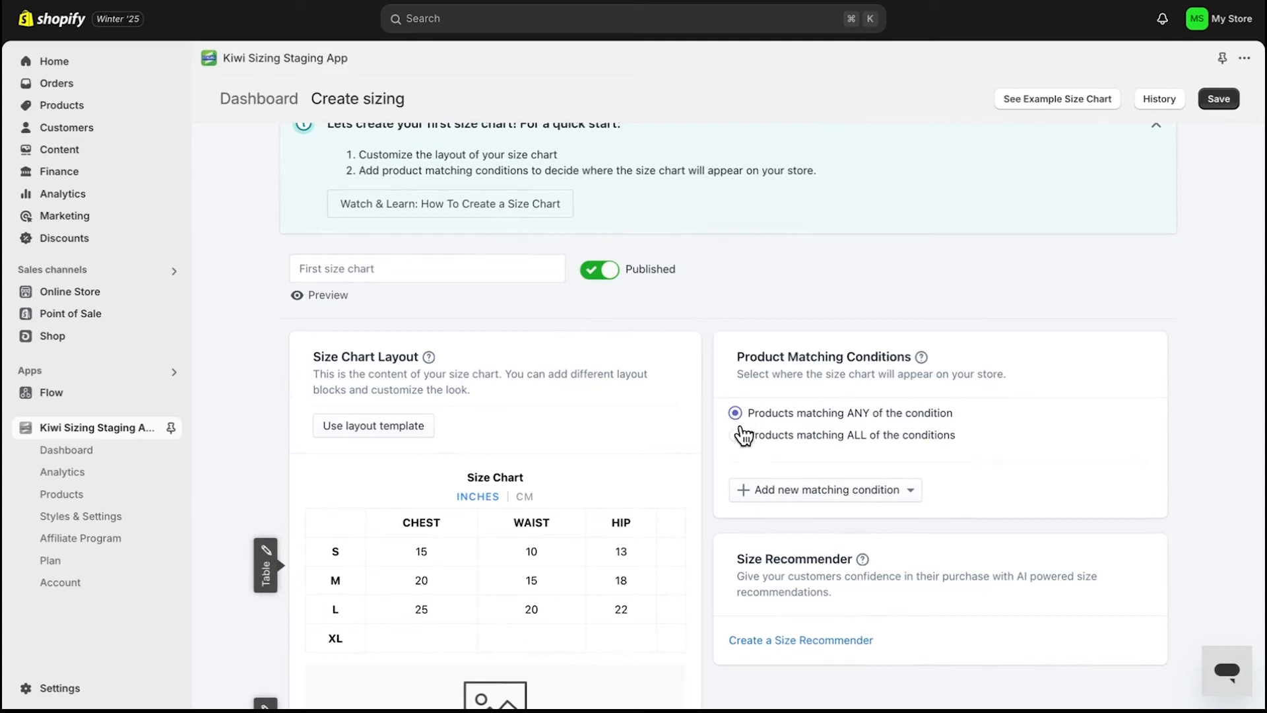
- Set product matching to ALL of the conditions and add an All products matching condition
click(736, 436)
click(903, 490)
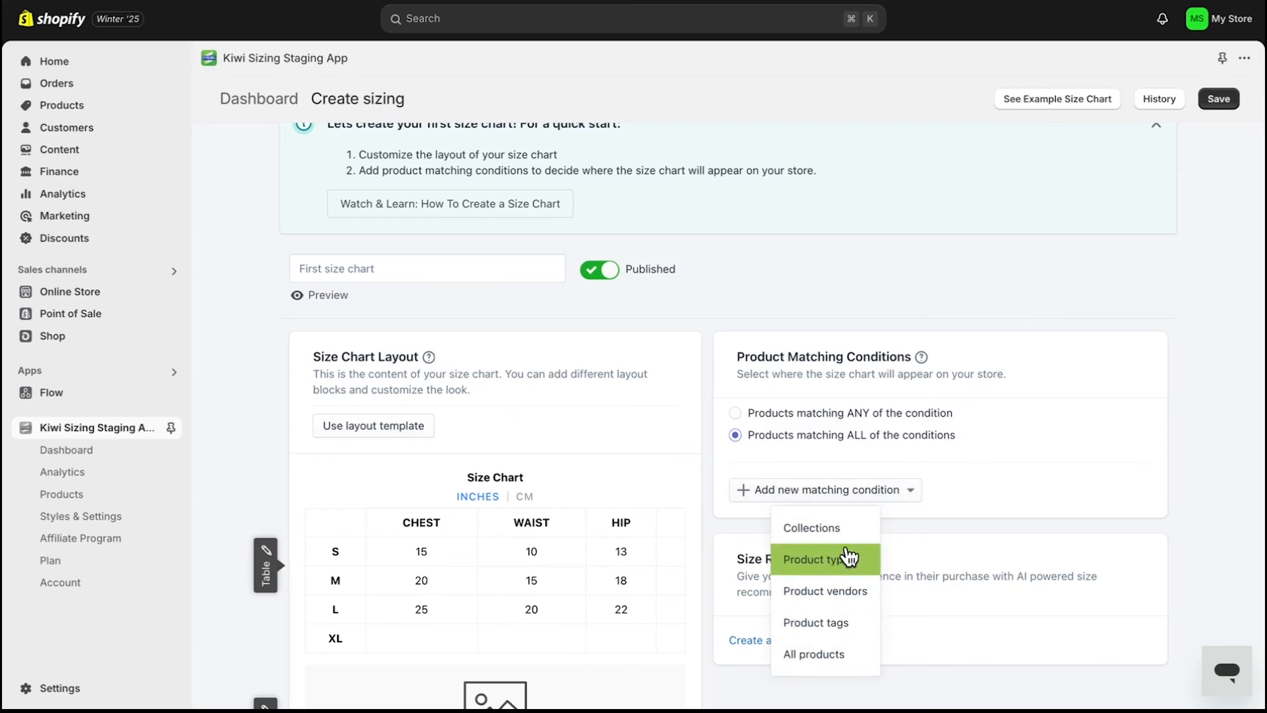
click(856, 660)
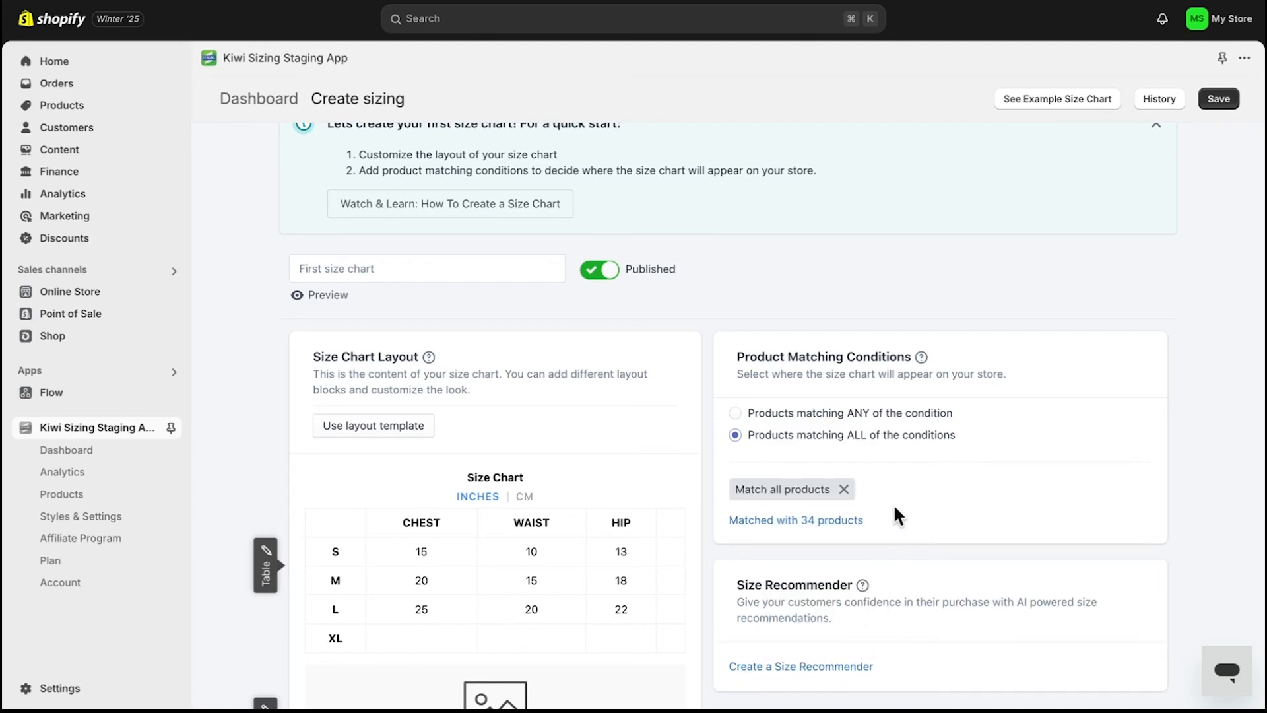
- Open the size chart on the Top product page in the storefront to check it
scroll(899, 492, down, 5)
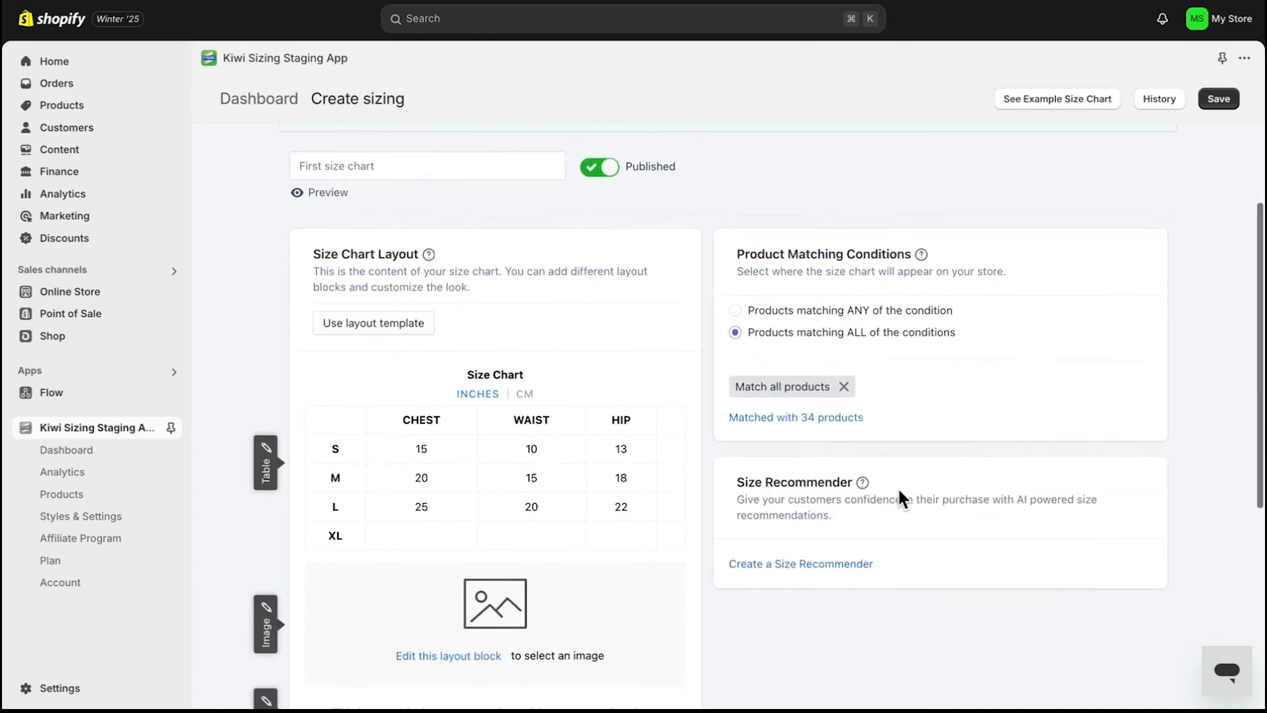
scroll(899, 493, up, 4)
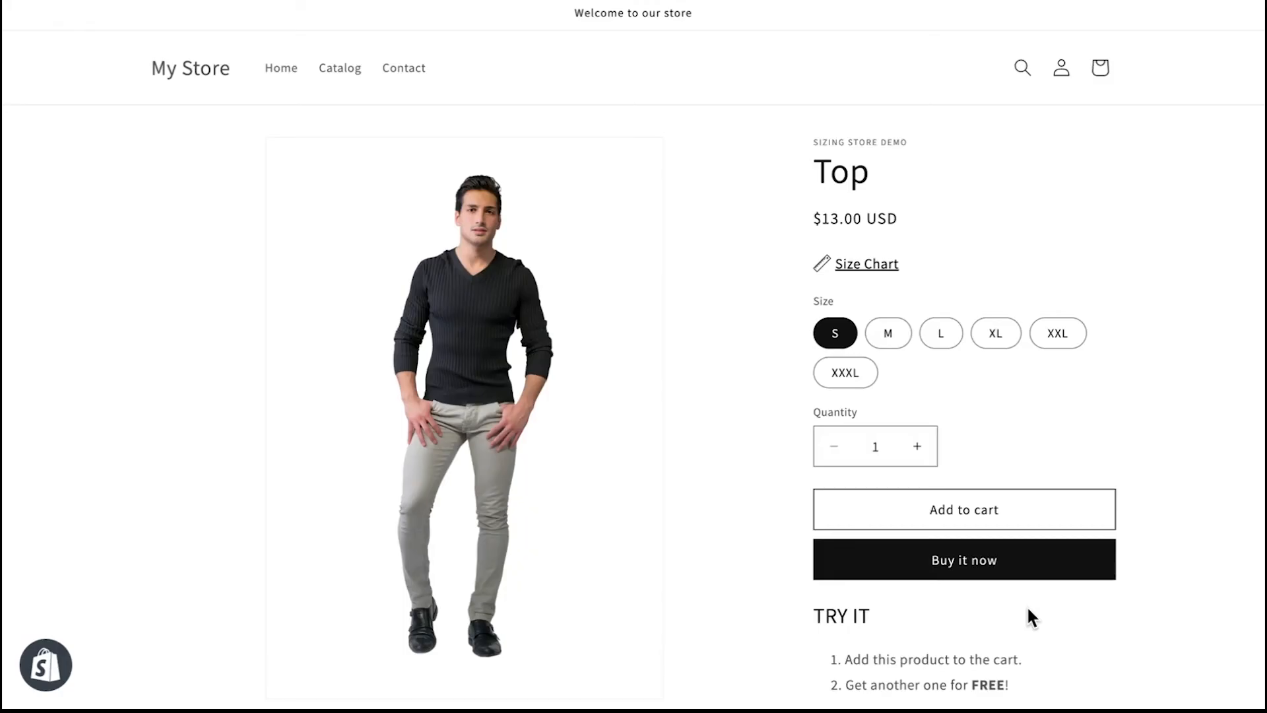
click(888, 264)
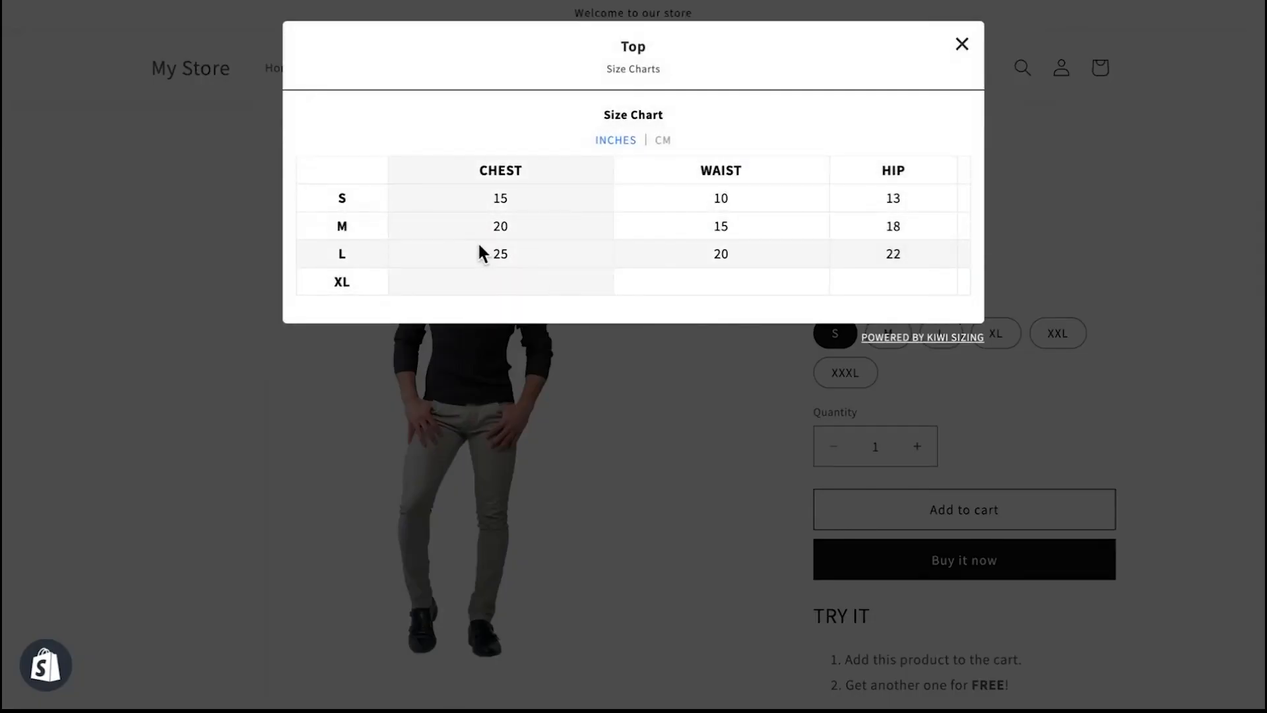